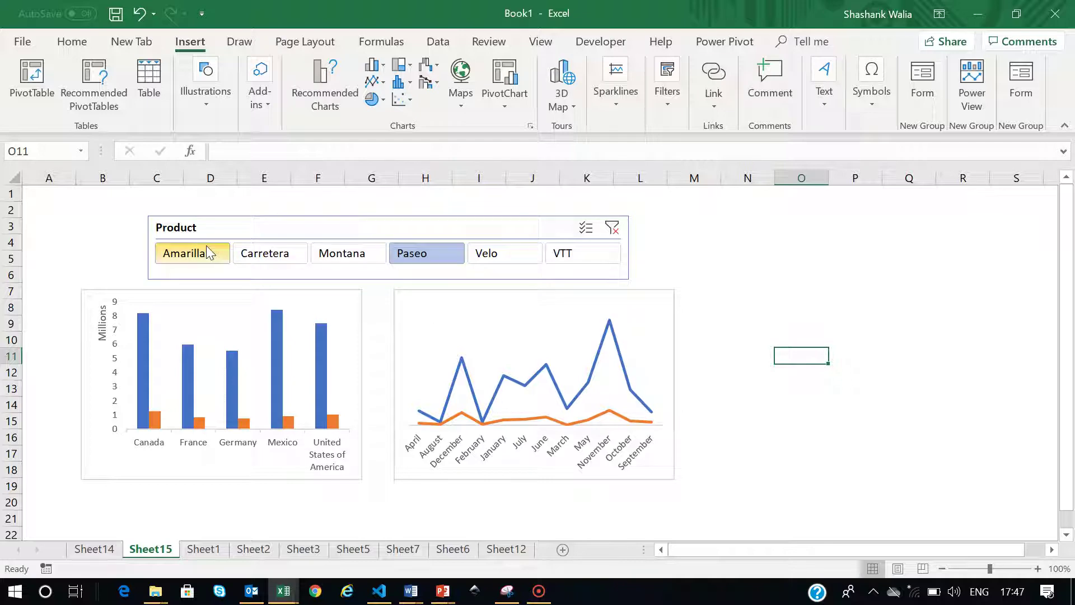
Filter the dashboard charts with the Product slicer, first by Carretera and finally by Montana
left_click(266, 255)
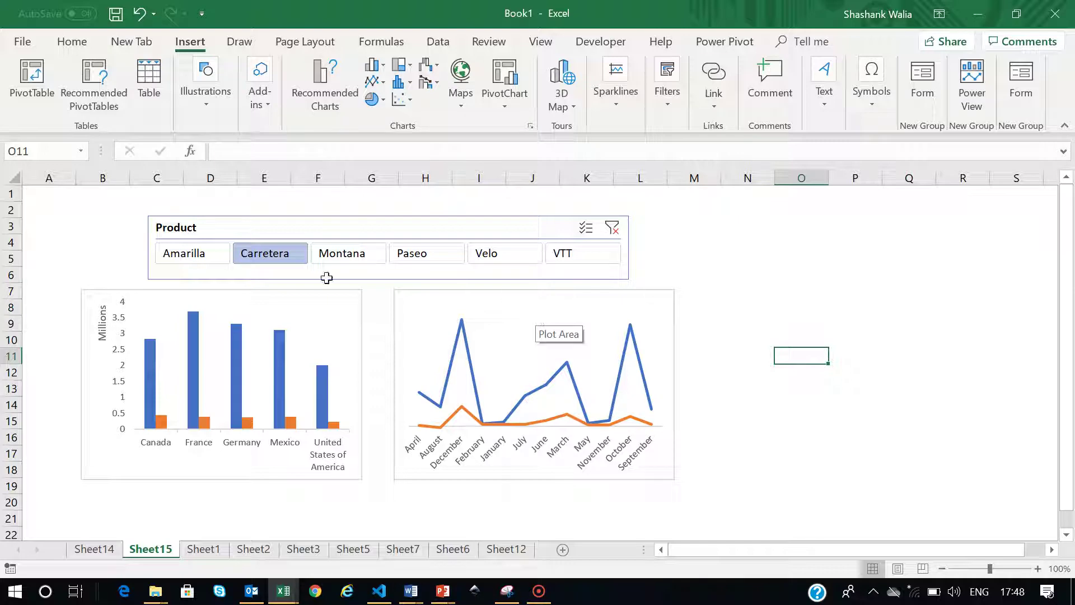
left_click(329, 255)
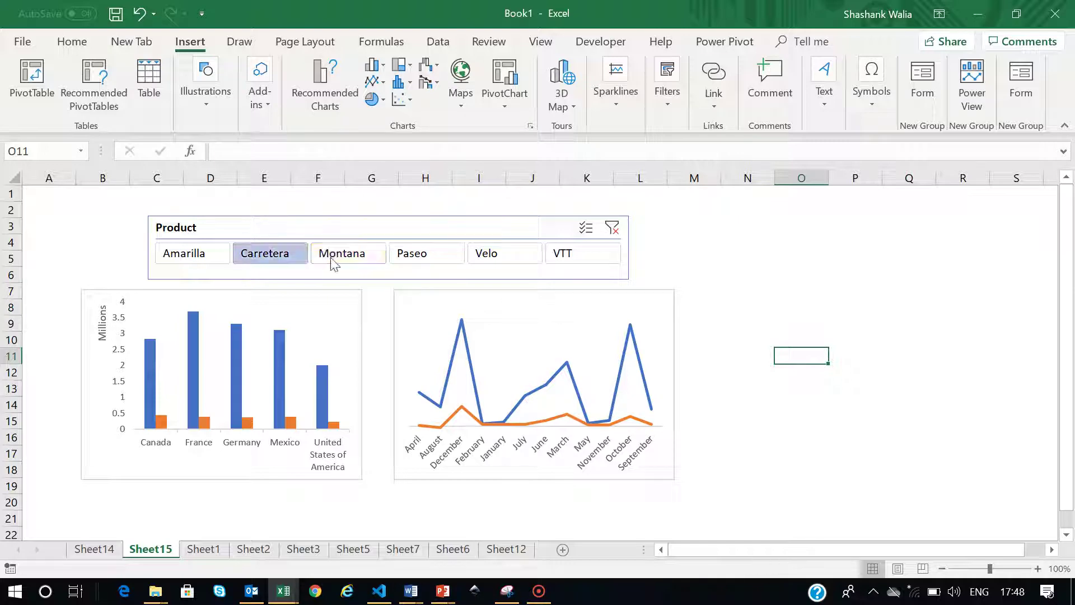
left_click(760, 272)
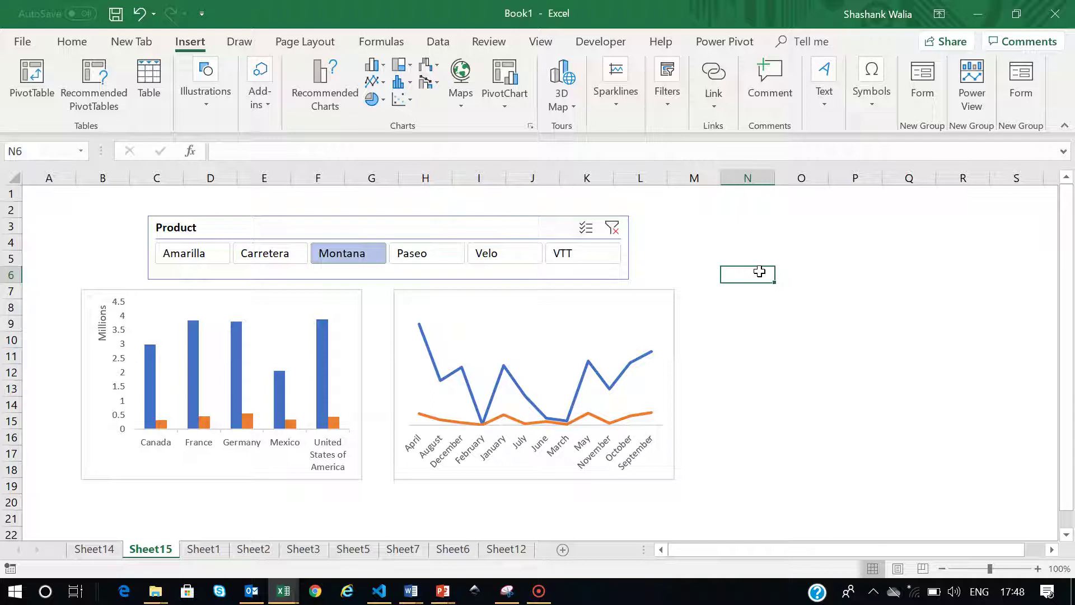
left_click(732, 230)
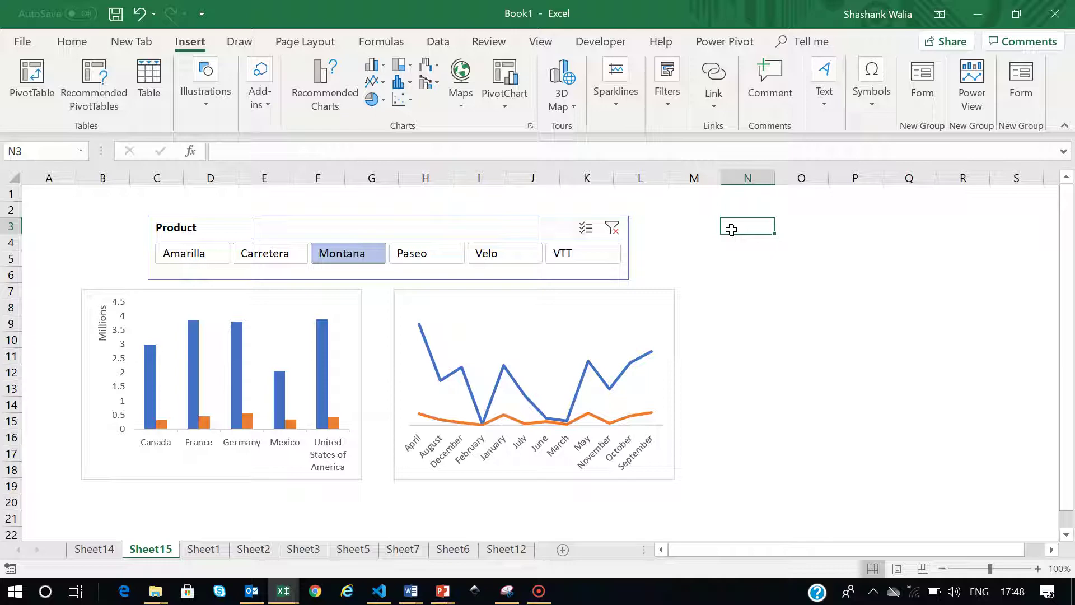
Create a PivotTable from Table1 on Sheet1, placed in a new worksheet
left_click(203, 550)
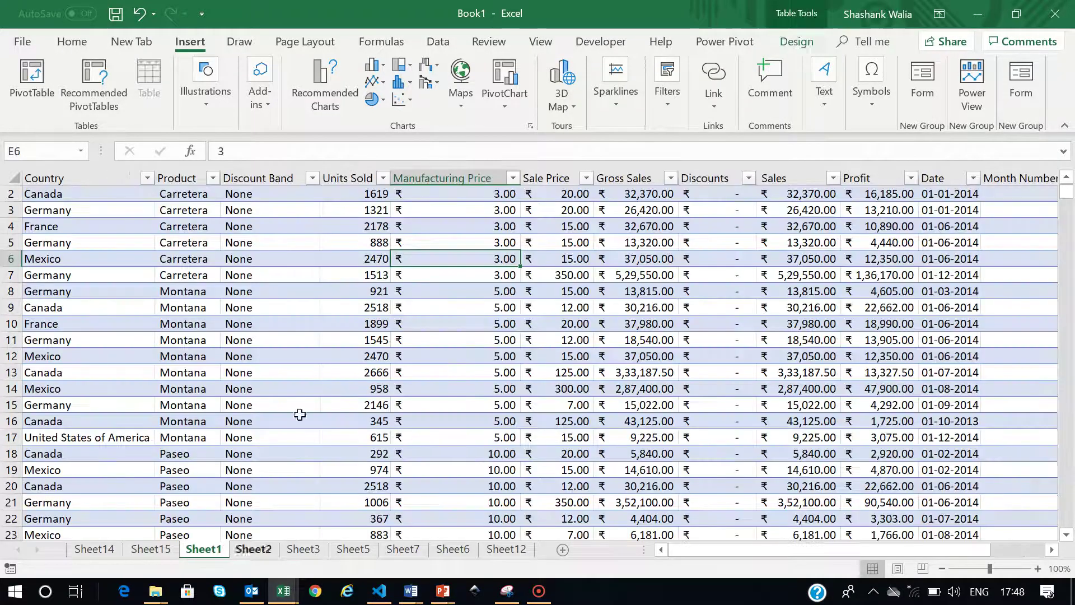
scroll(339, 398, "up", 1)
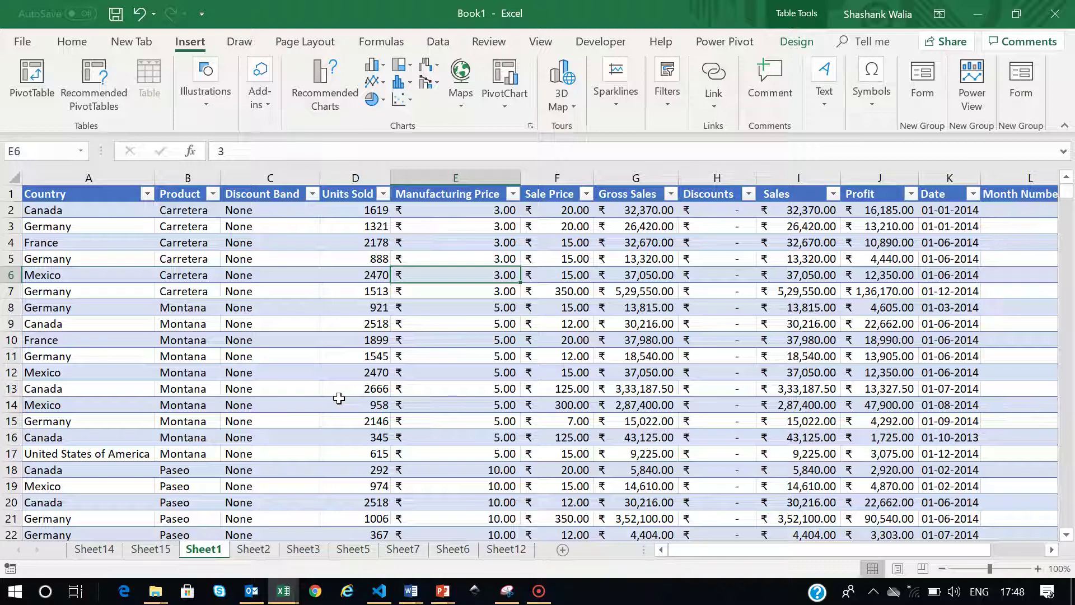
left_click(282, 269)
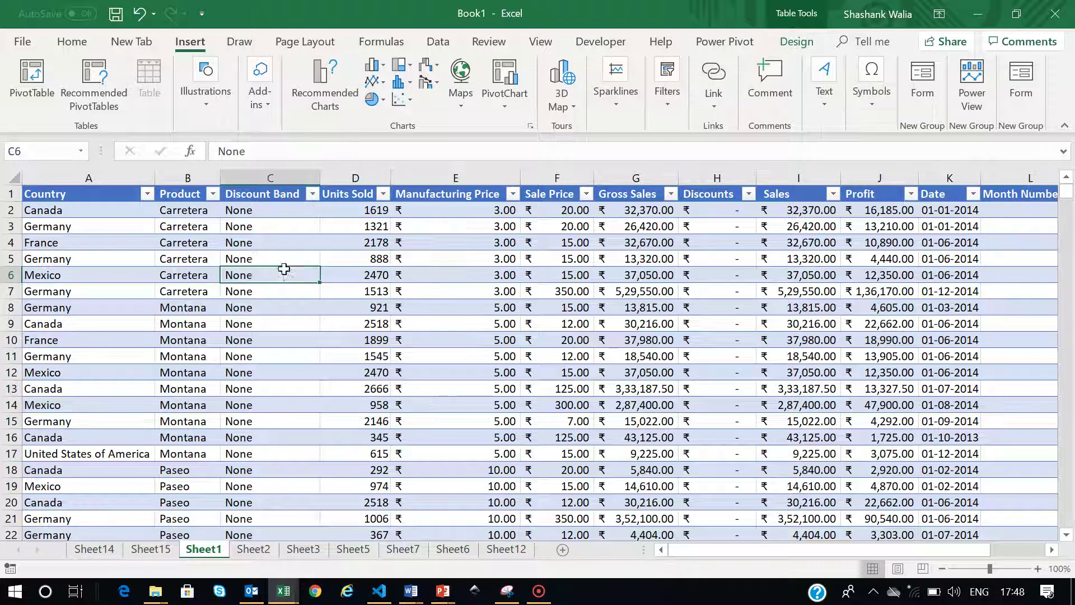
left_click(27, 85)
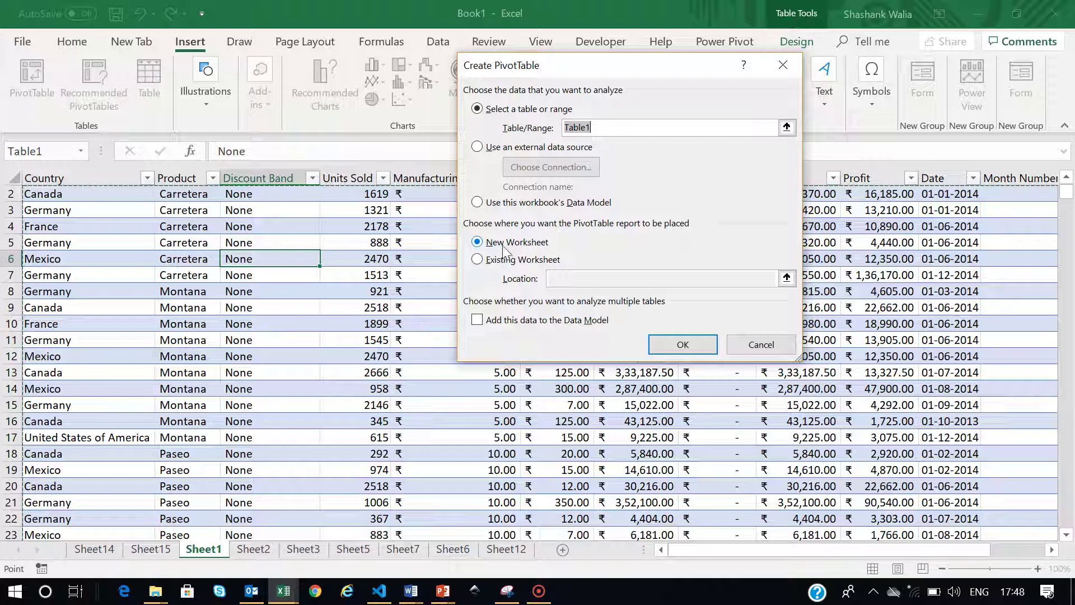
left_click(478, 204)
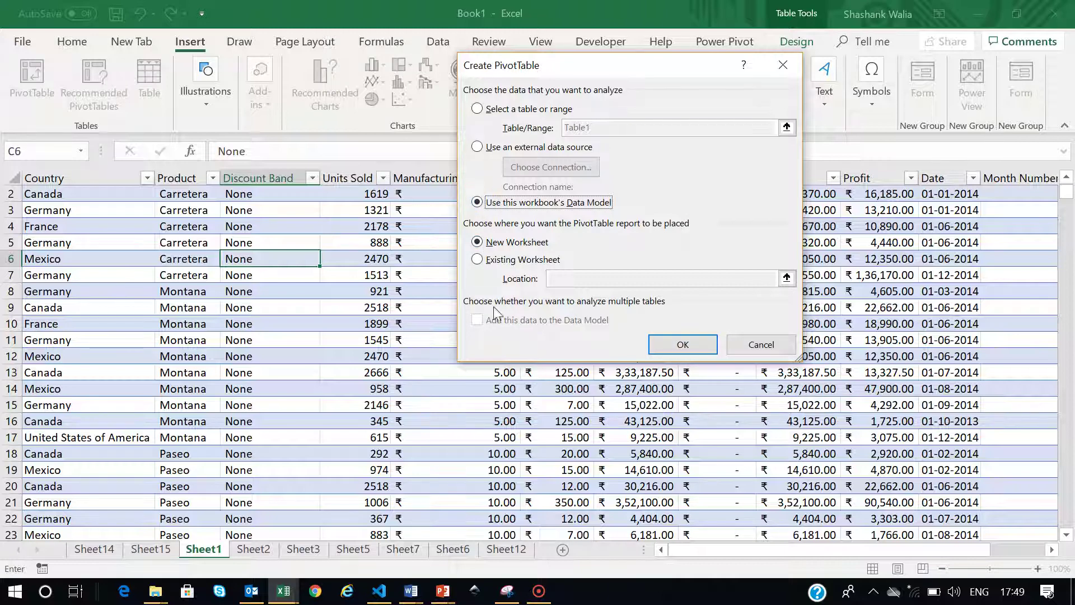
left_click(477, 109)
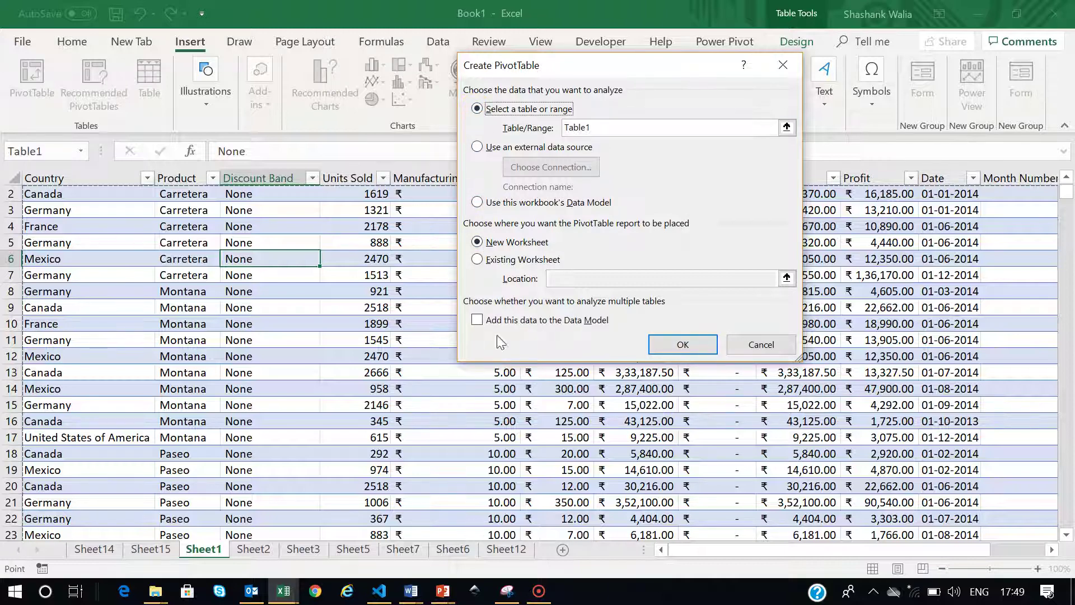
left_click(683, 344)
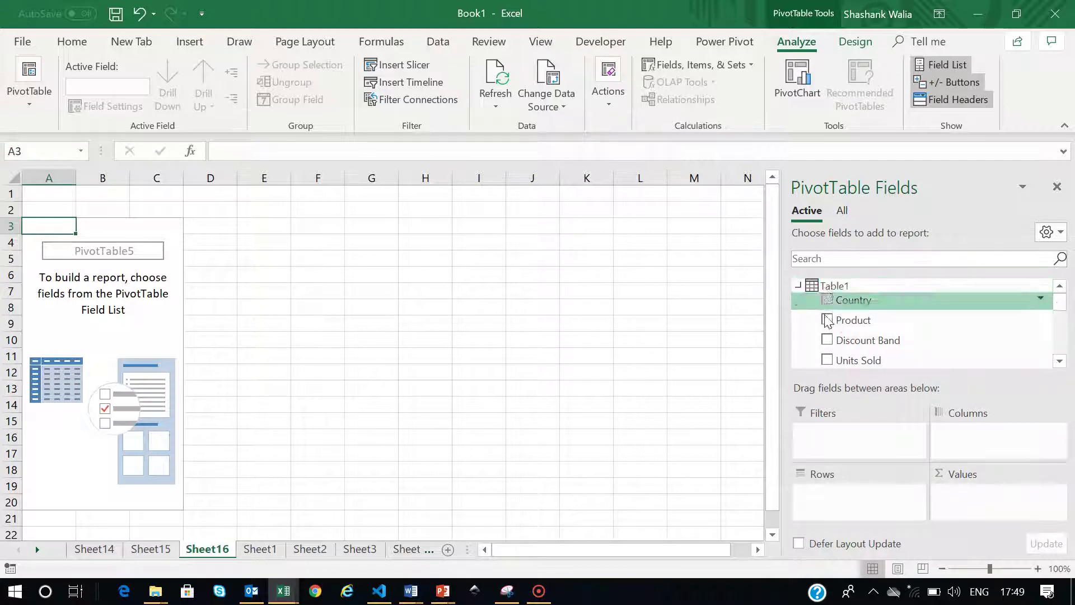
Add the Country field to the rows of the new PivotTable
scroll(936, 343, "down", 3)
scroll(936, 344, "up", 2)
scroll(883, 326, "up", 1)
scroll(872, 312, "down", 4)
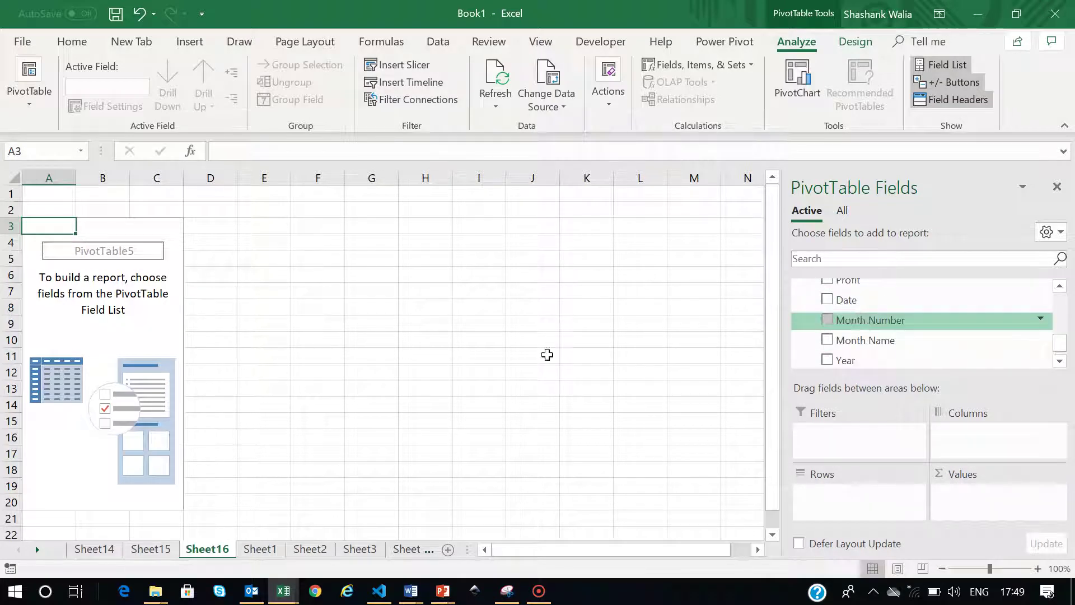
scroll(930, 326, "up", 2)
scroll(928, 322, "up", 2)
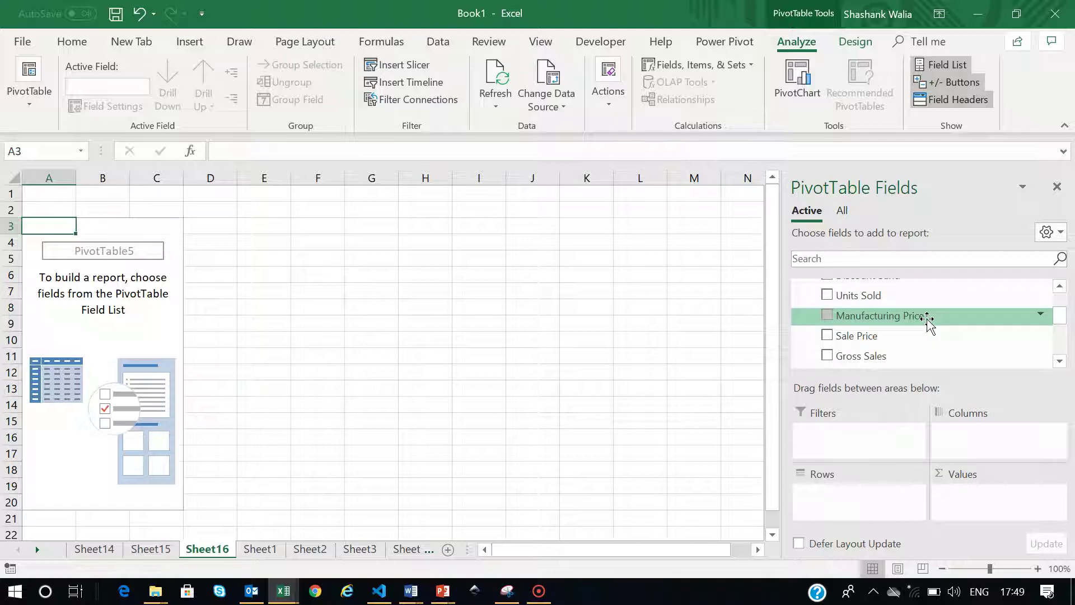
scroll(910, 325, "up", 2)
left_click_drag(840, 290, 834, 497)
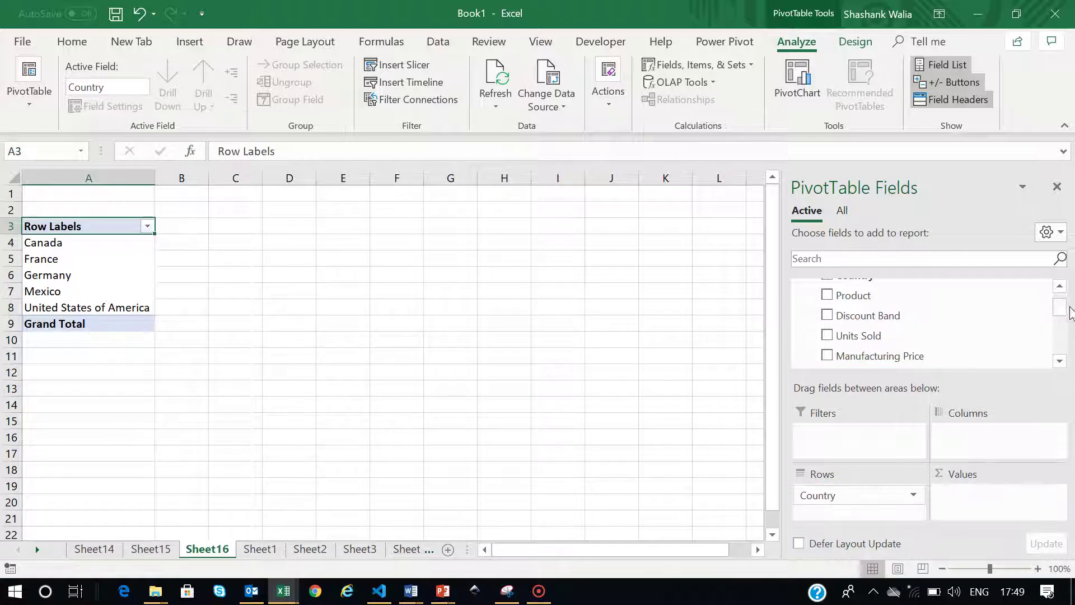
Add Gross Sales and Profit as summed values in the PivotTable
scroll(1056, 319, "down", 3)
left_click_drag(858, 316, 972, 497)
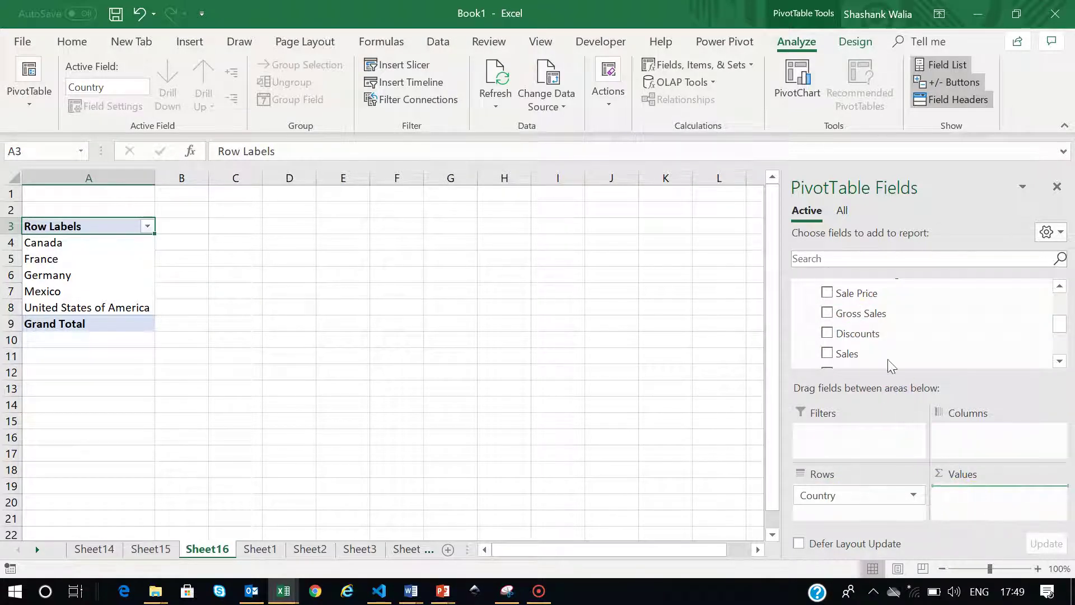
scroll(1058, 336, "down", 1)
left_click_drag(828, 321, 964, 508)
left_click(194, 227)
left_click_drag(204, 246, 211, 312)
left_click_drag(283, 227, 289, 323)
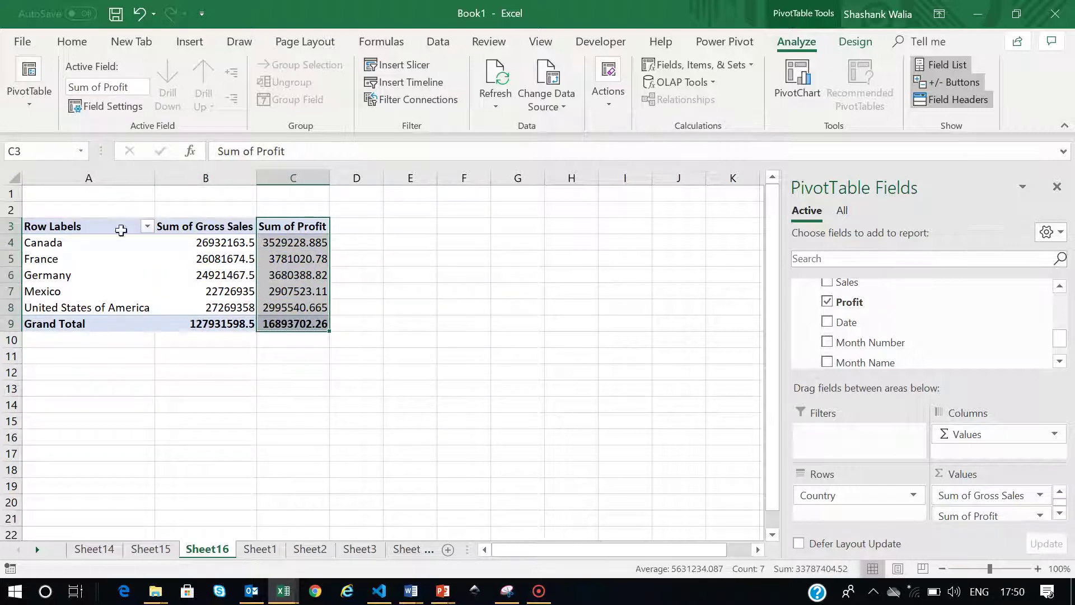
left_click_drag(52, 233, 283, 302)
Insert a Clustered Column PivotChart based on the country sales and profit PivotTable
left_click(246, 277)
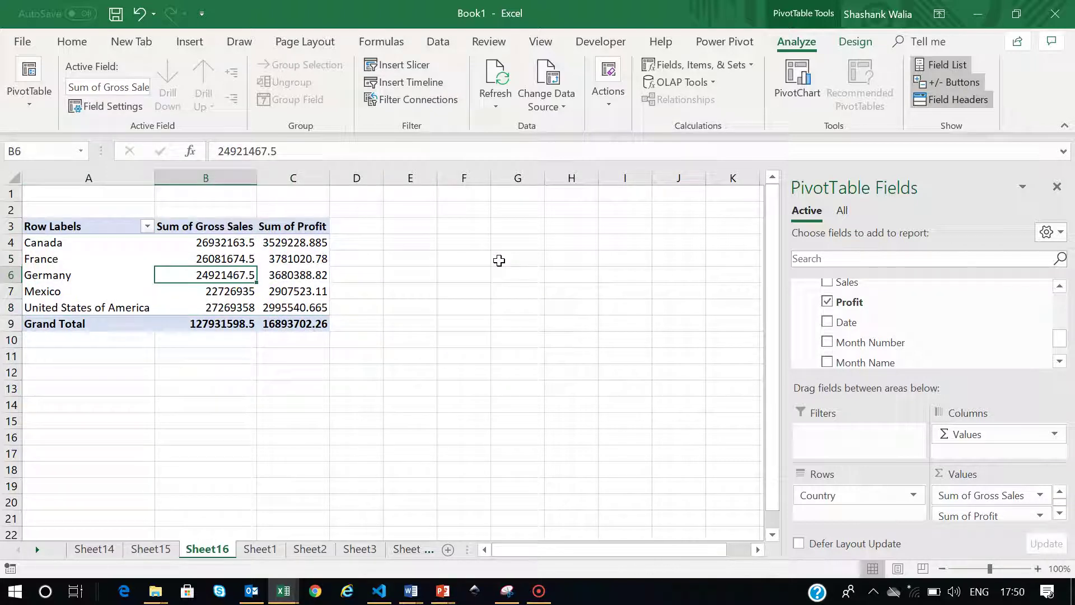
left_click(190, 42)
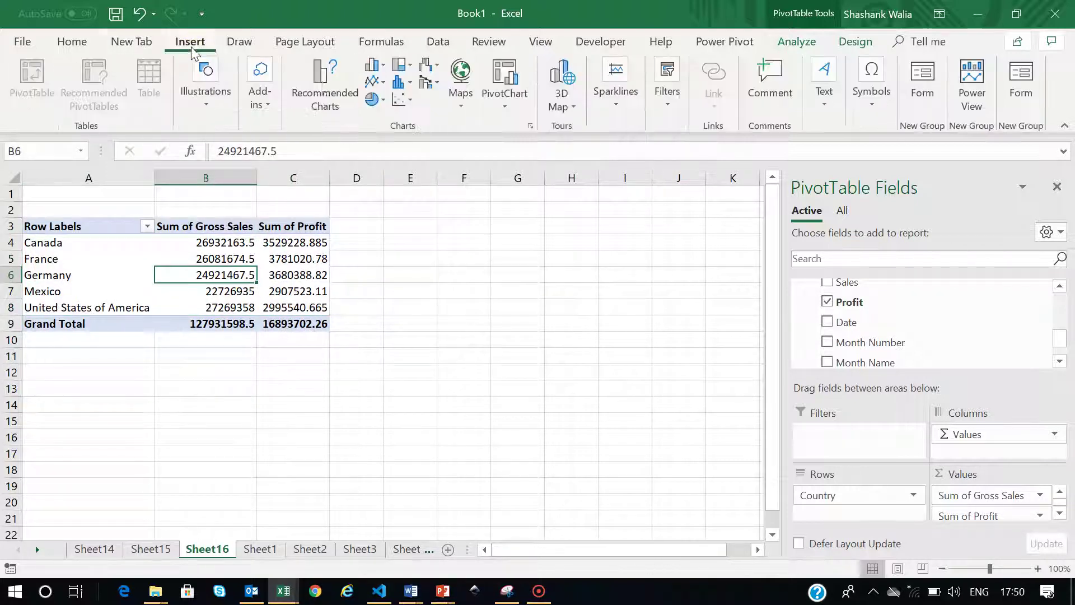
left_click(505, 105)
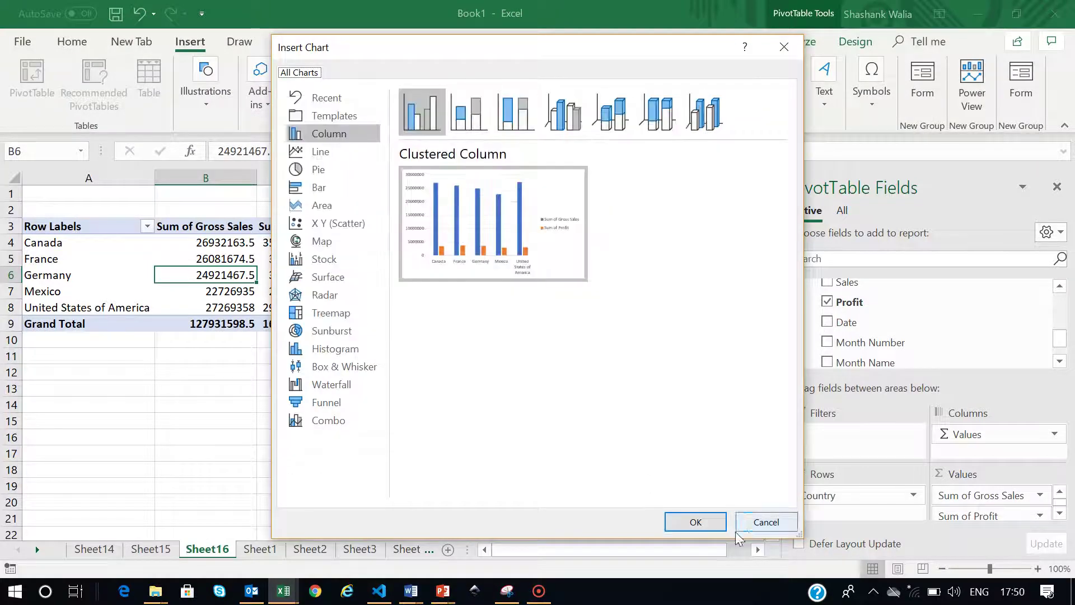
left_click(696, 522)
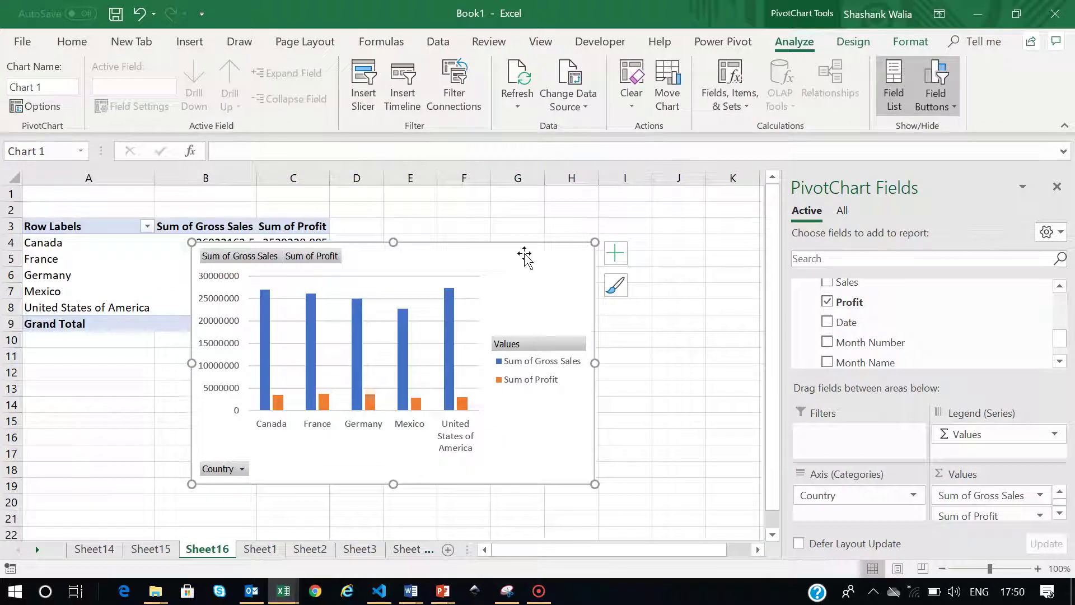
Move the PivotChart beside the PivotTable, starting at row 3, and hide all of its field buttons
left_click_drag(662, 317, 662, 224)
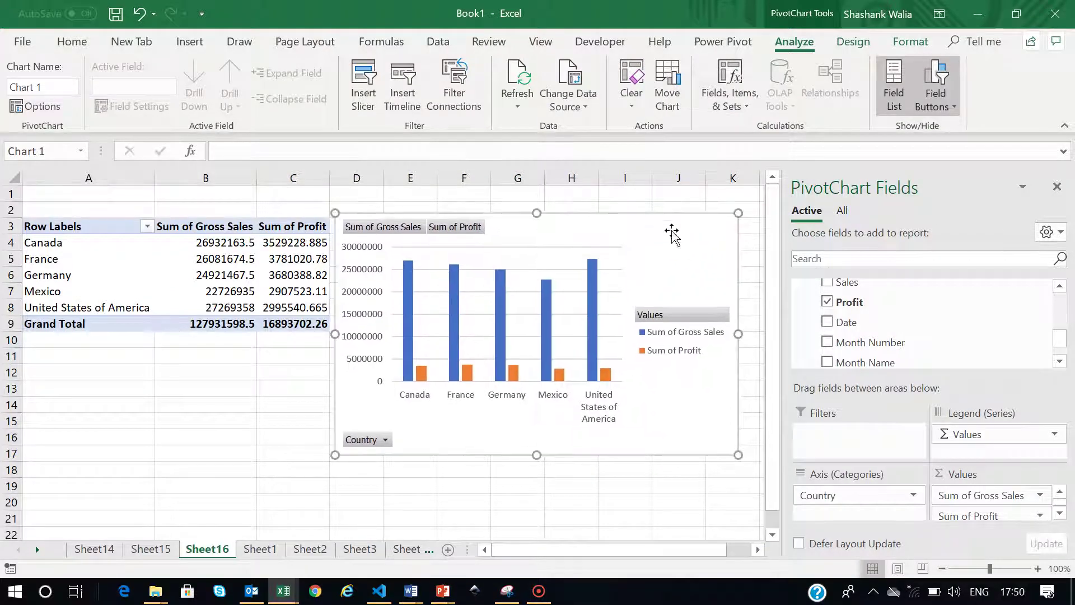
left_click(954, 108)
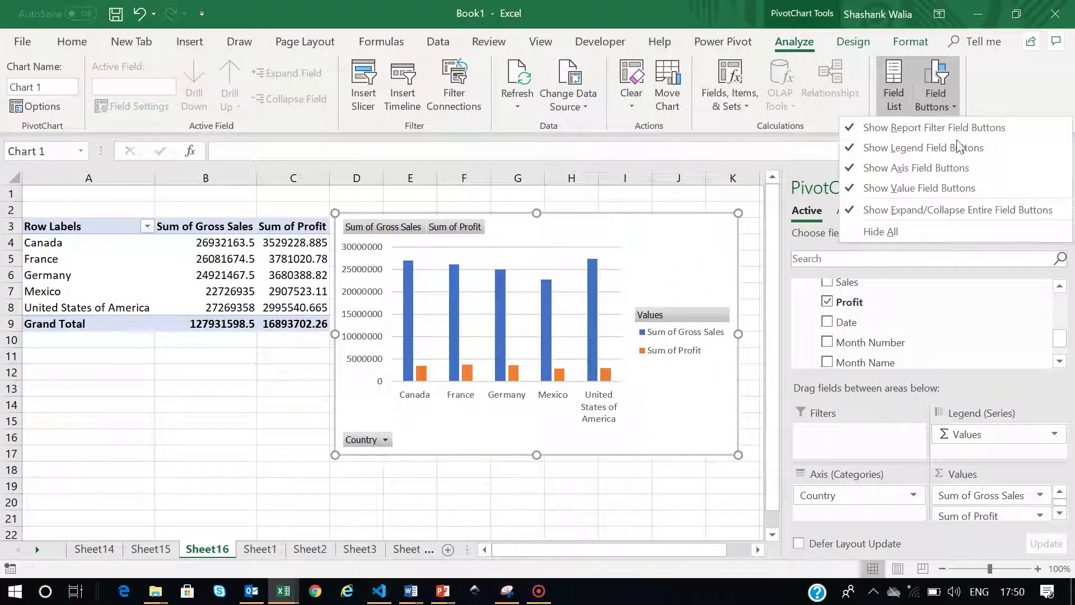
left_click(870, 233)
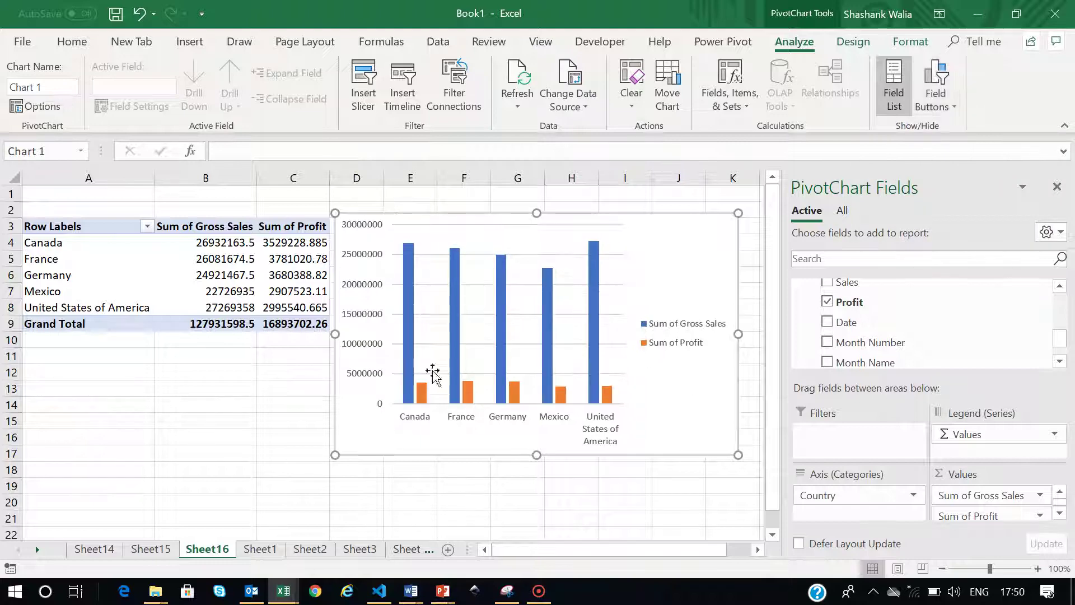
Set the display units of the chart's vertical axis to Millions, with the units label shown, and deselect the chart
left_click(360, 283)
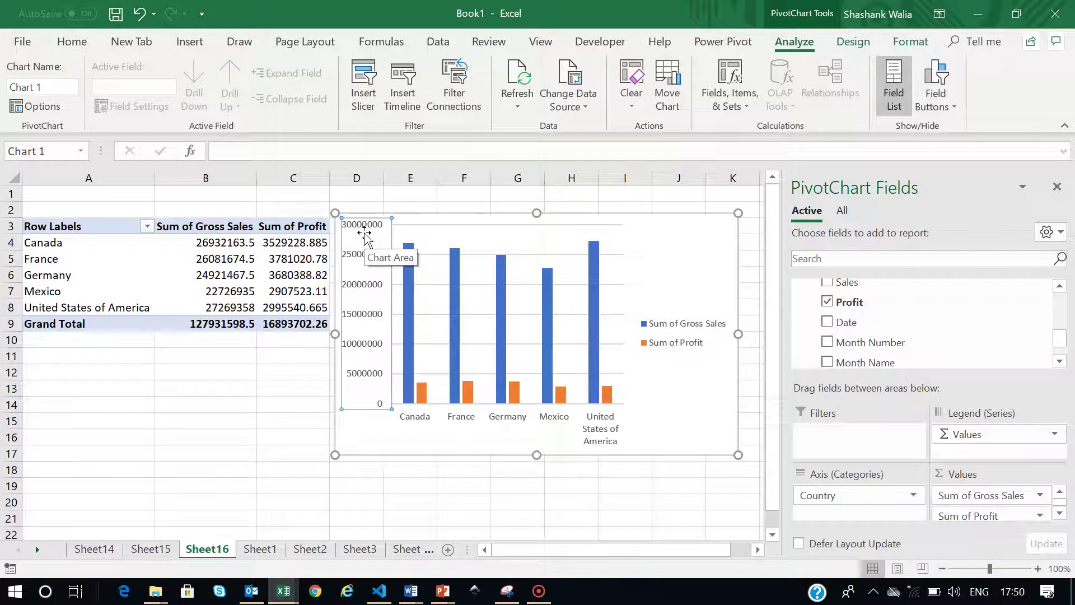
right_click(358, 261)
left_click(421, 432)
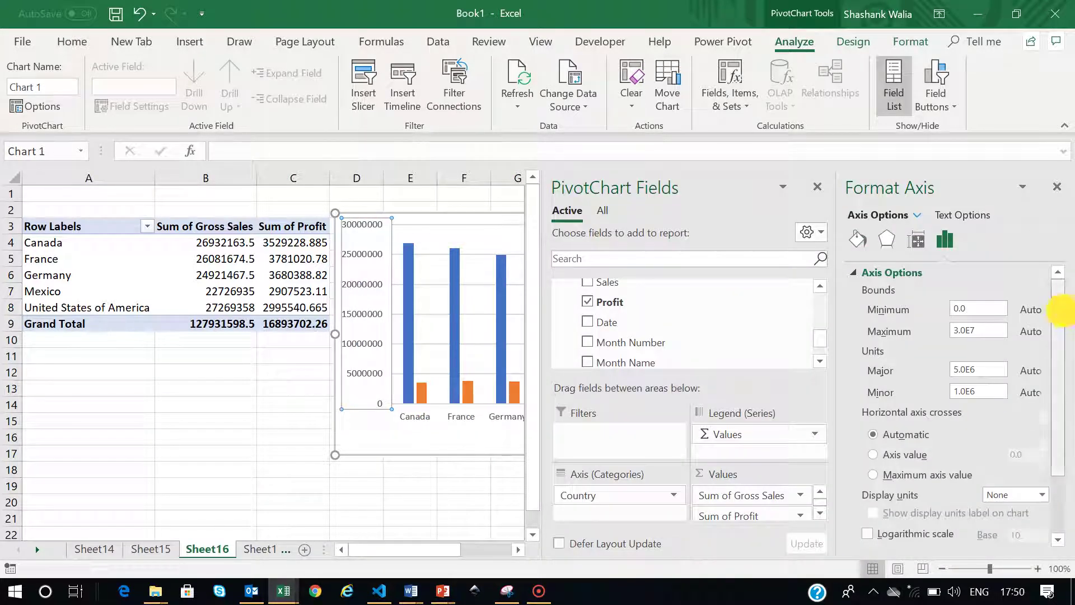
scroll(1065, 374, "down", 3)
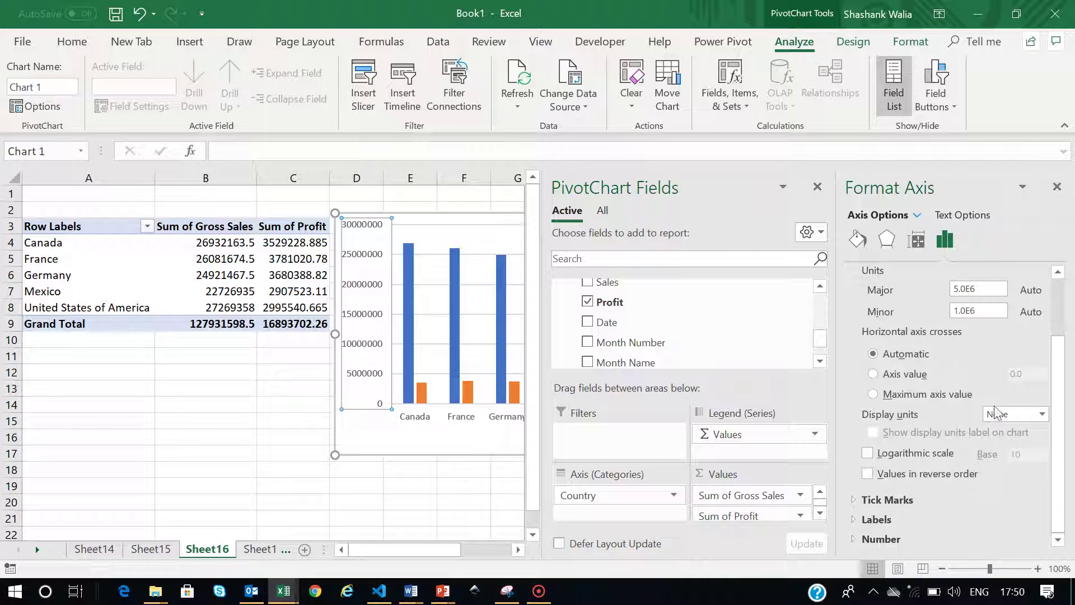
left_click_drag(1056, 365, 1056, 386)
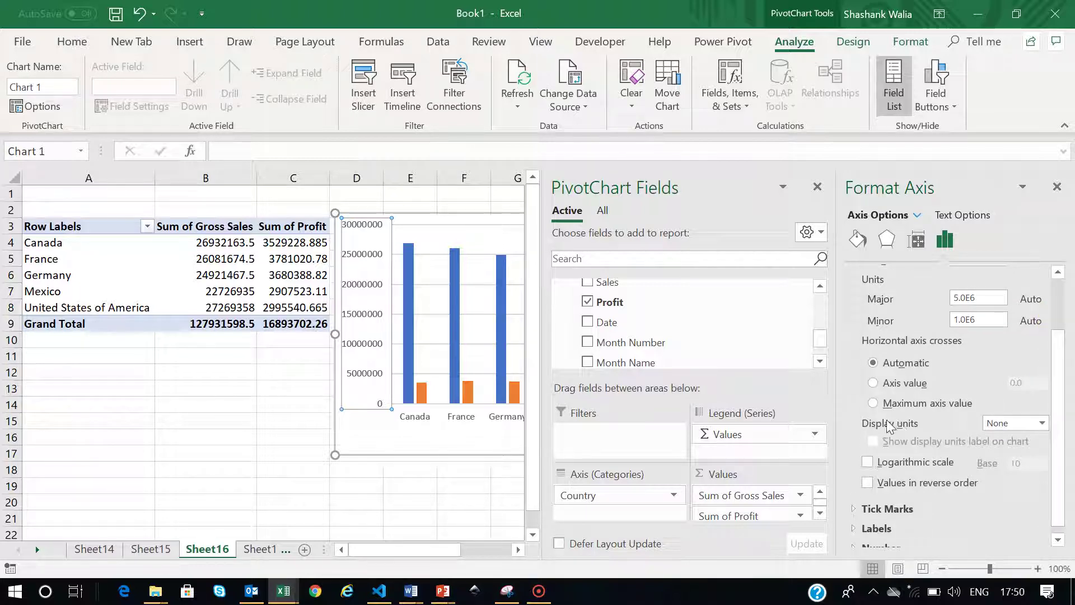
left_click(1043, 423)
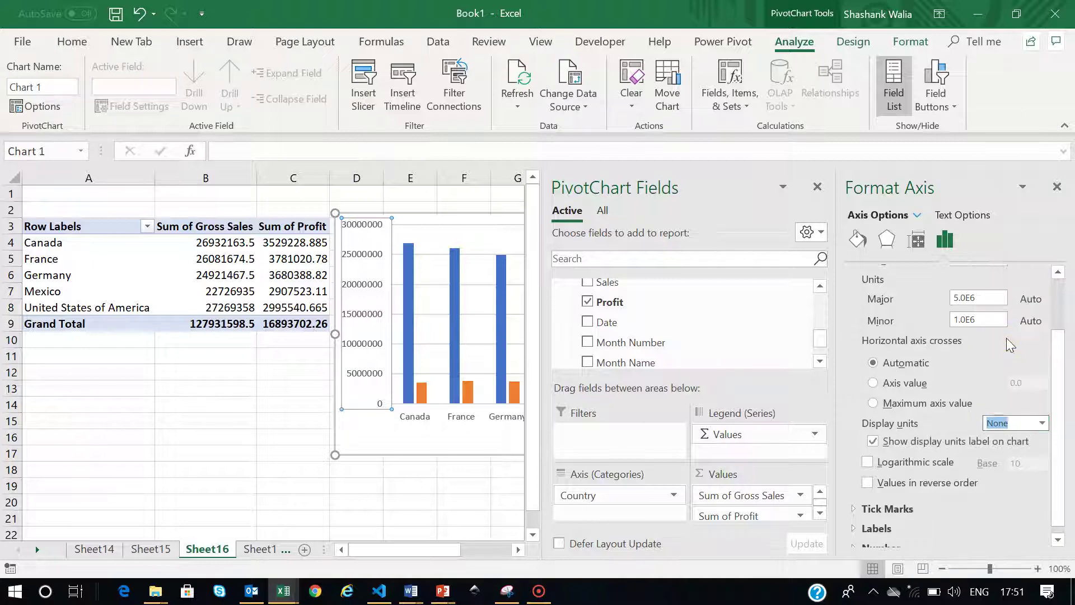
left_click(1006, 338)
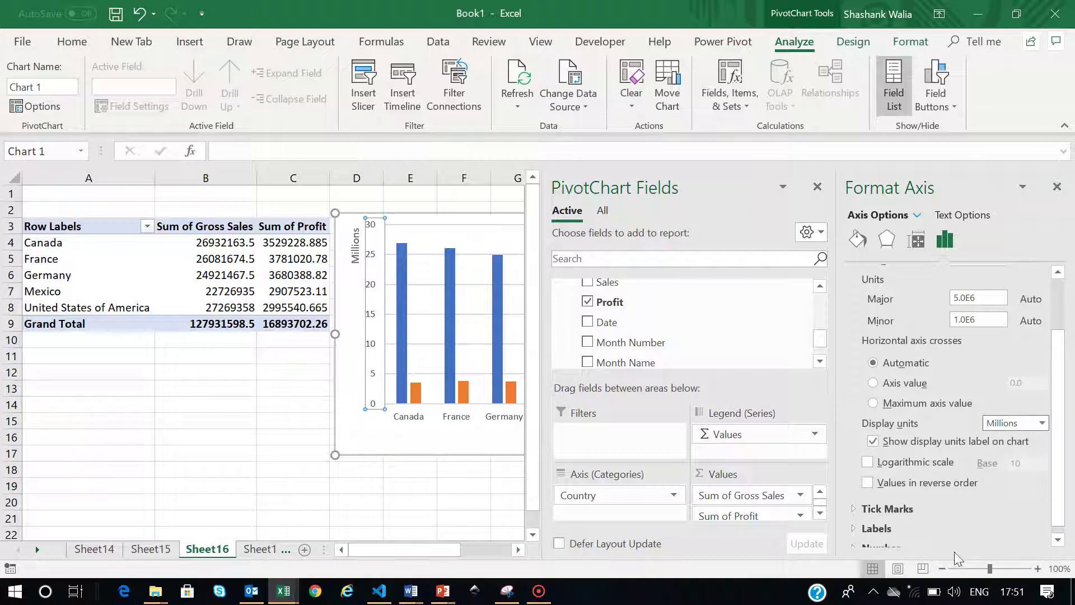
left_click_drag(1058, 470, 1059, 479)
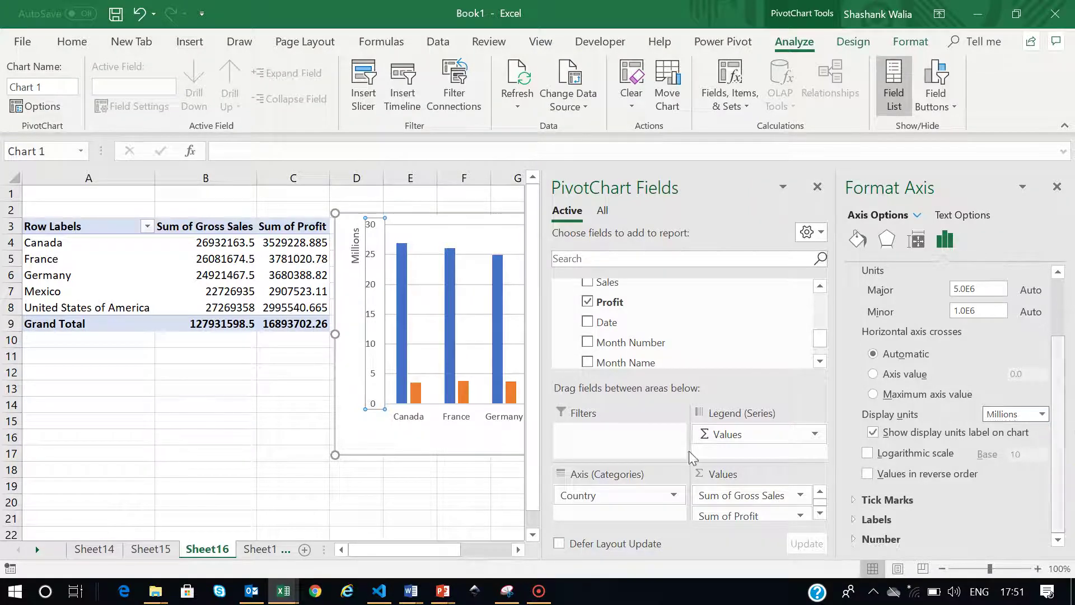
left_click(1057, 187)
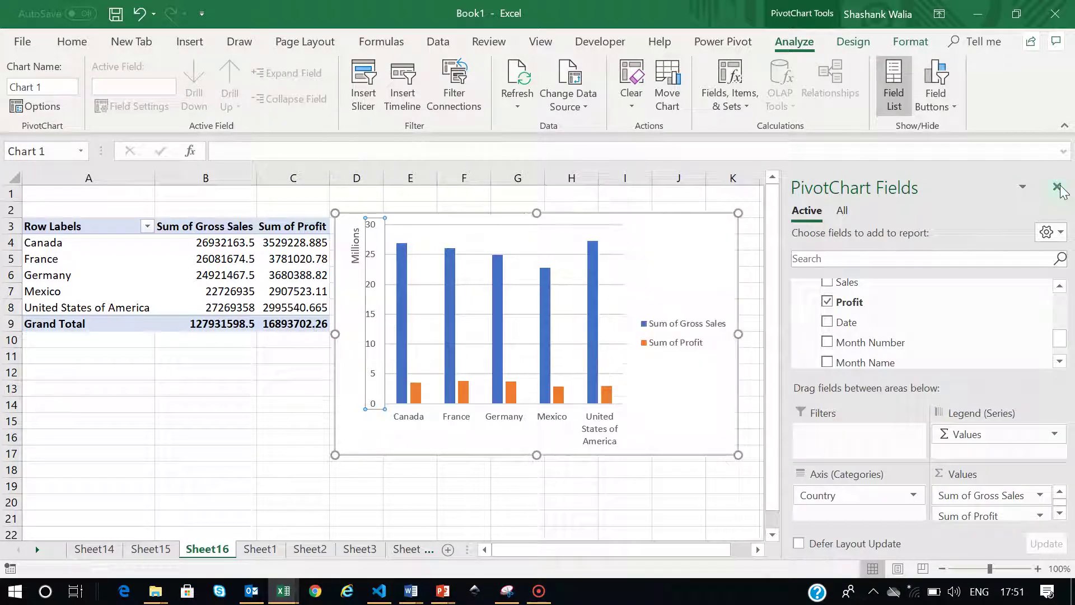
left_click(232, 396)
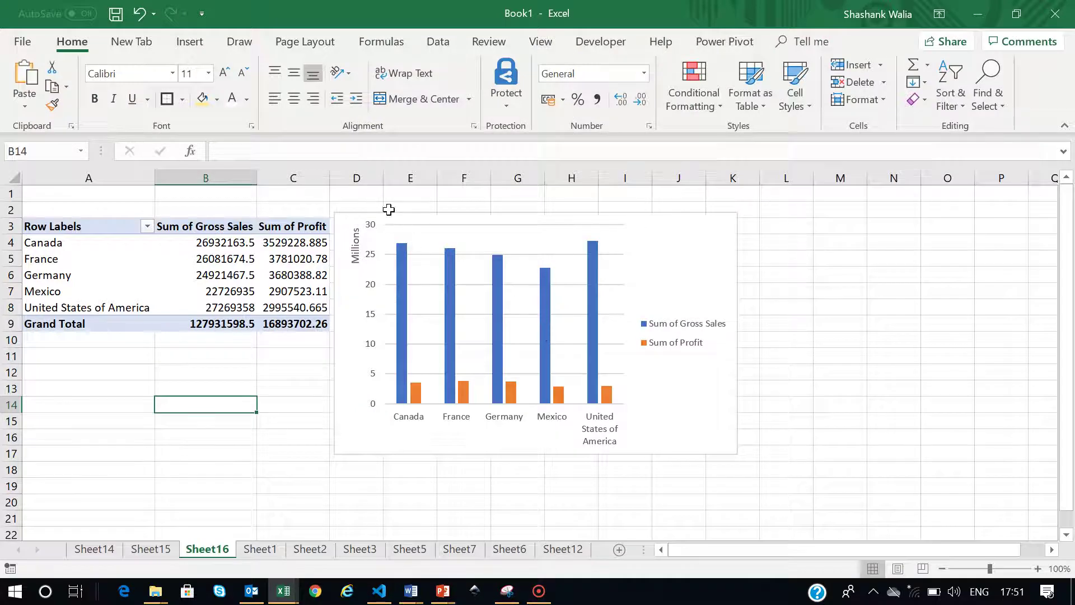
Remove the gridlines and the legend from the country sales and profit column chart, with its field list closed
mouse_move(407, 279)
left_click(660, 223)
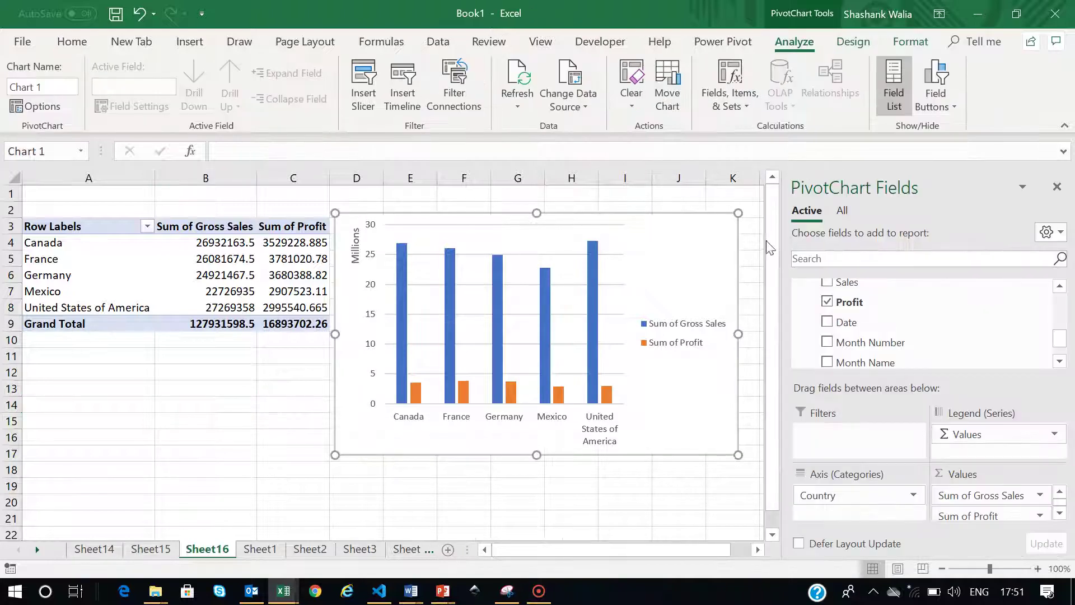
left_click(1055, 190)
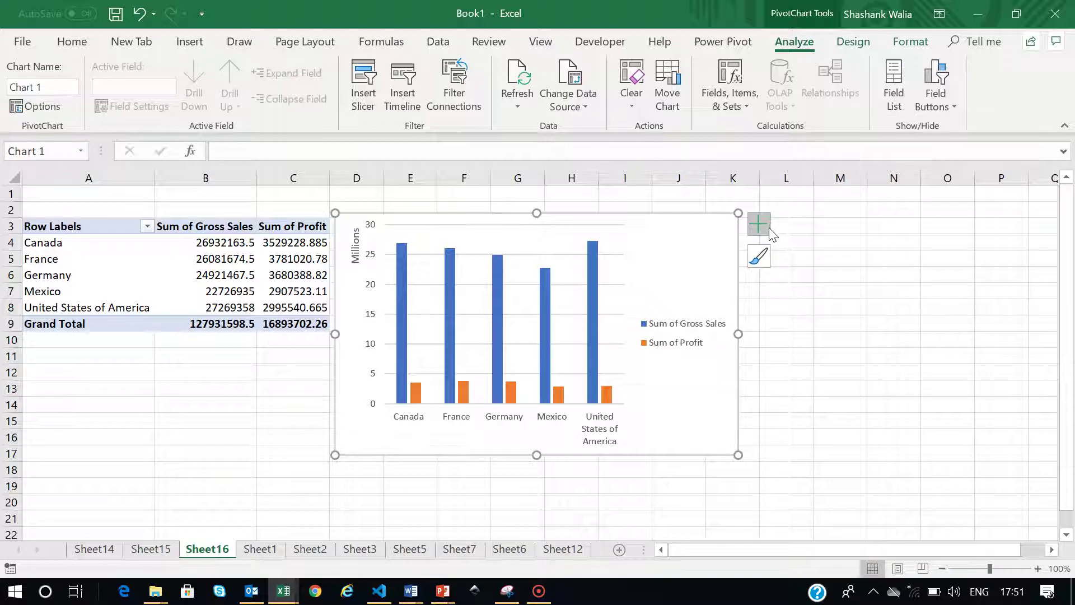
left_click(759, 225)
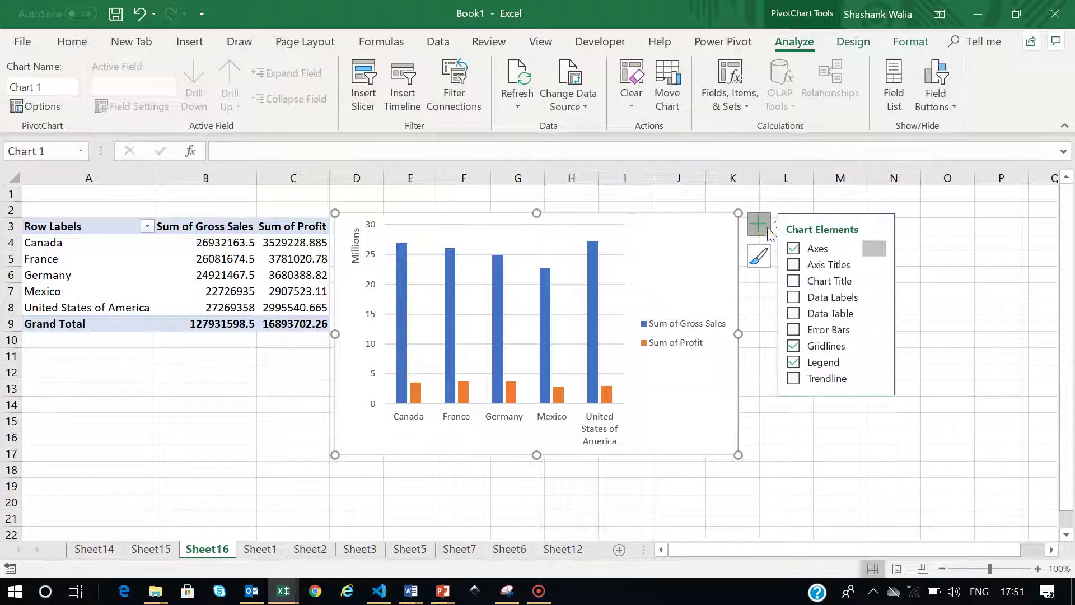
left_click(794, 345)
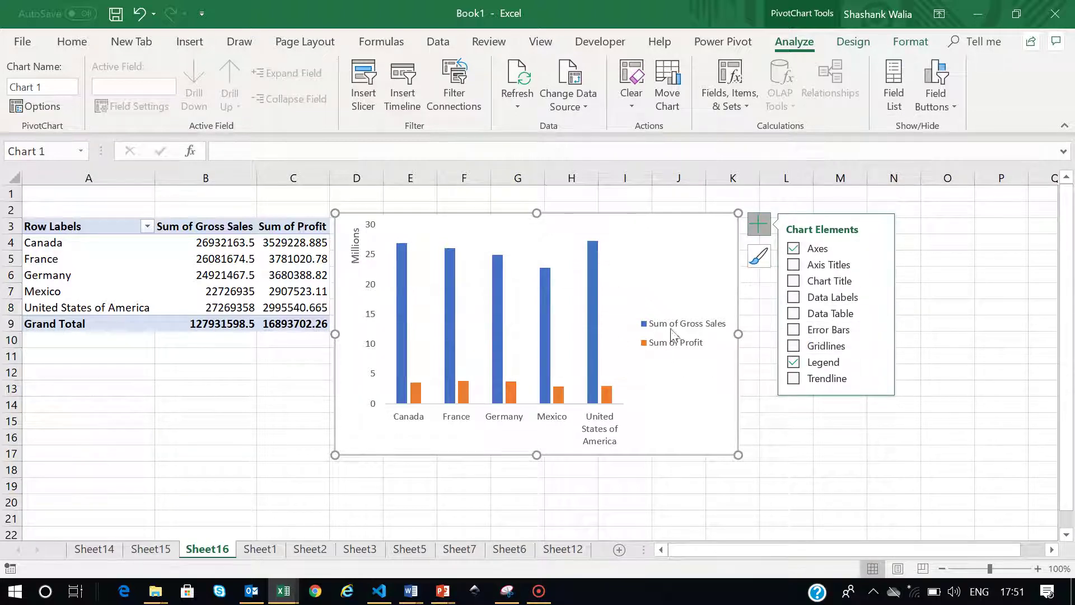
left_click(794, 362)
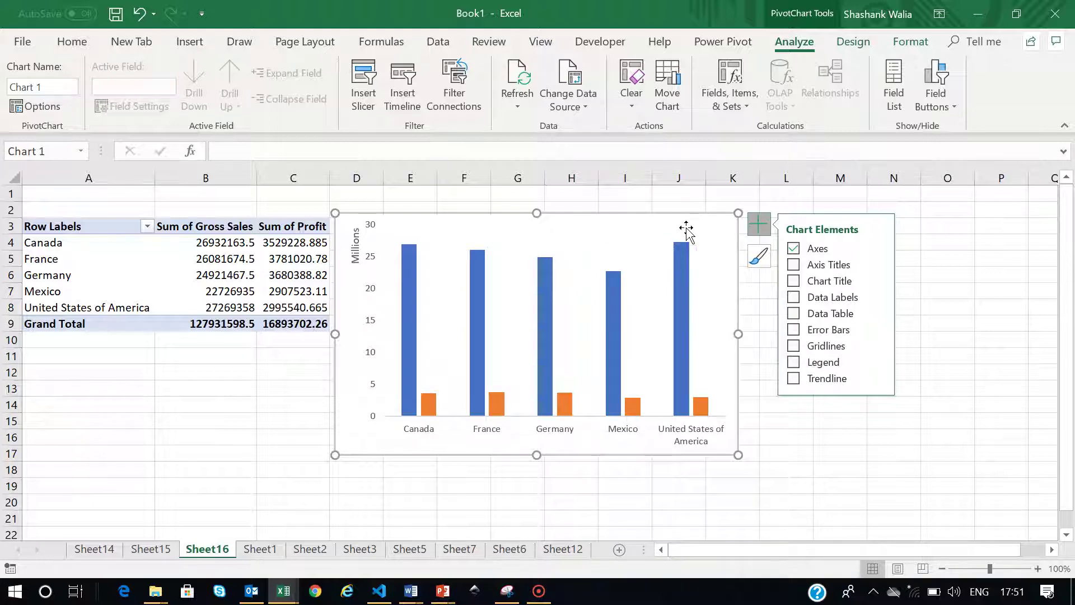
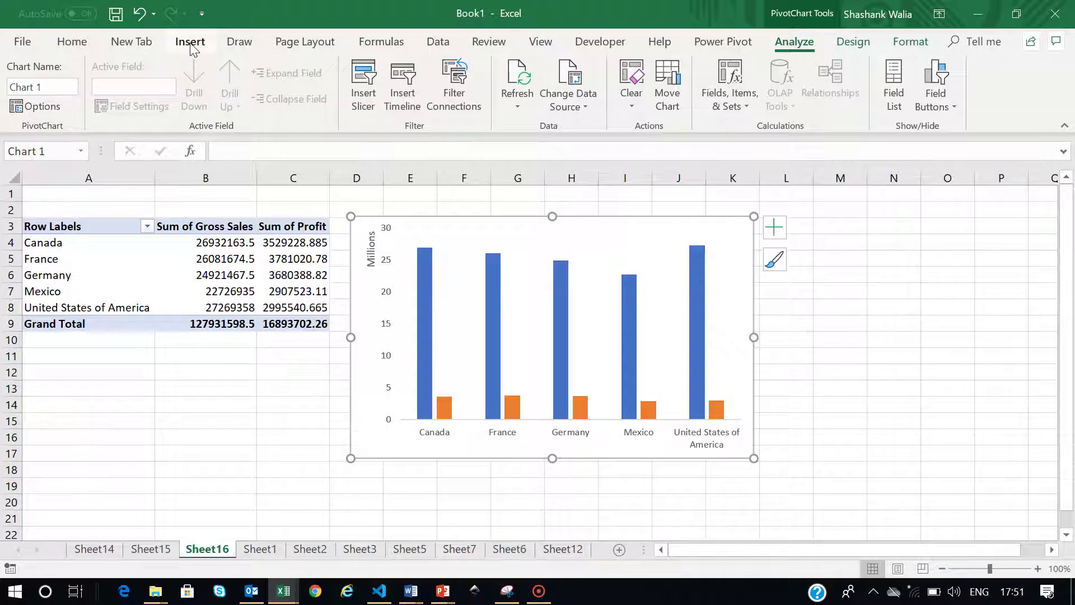
left_click(189, 44)
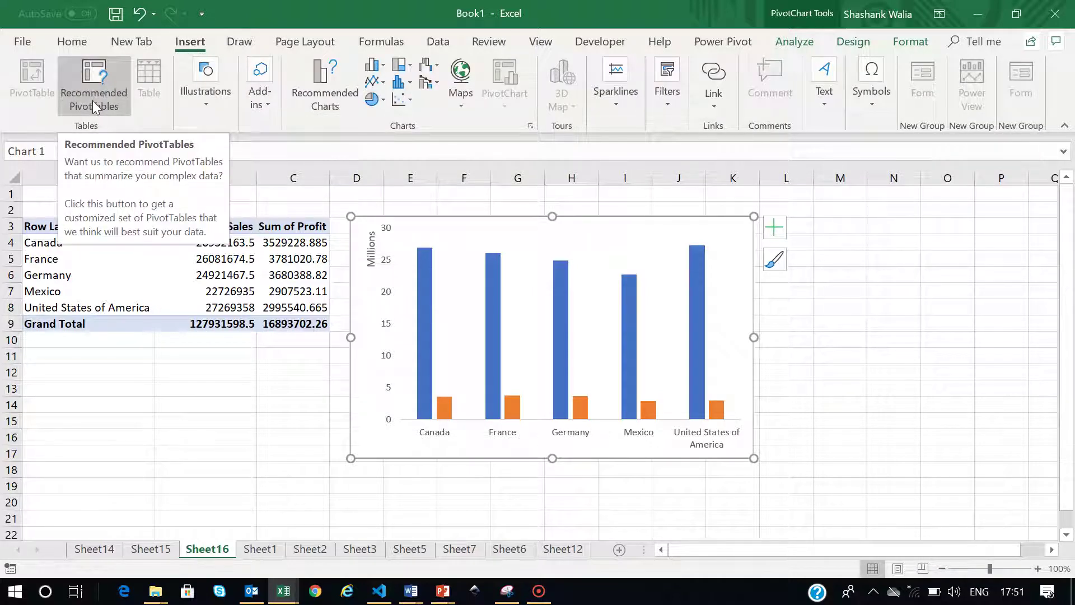
left_click(93, 100)
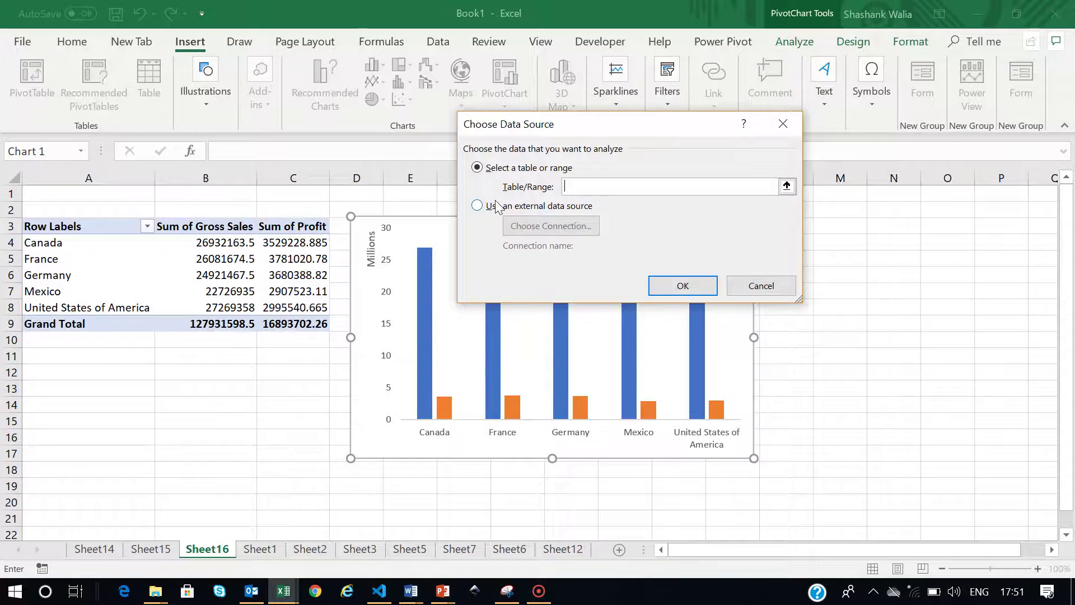
left_click(762, 286)
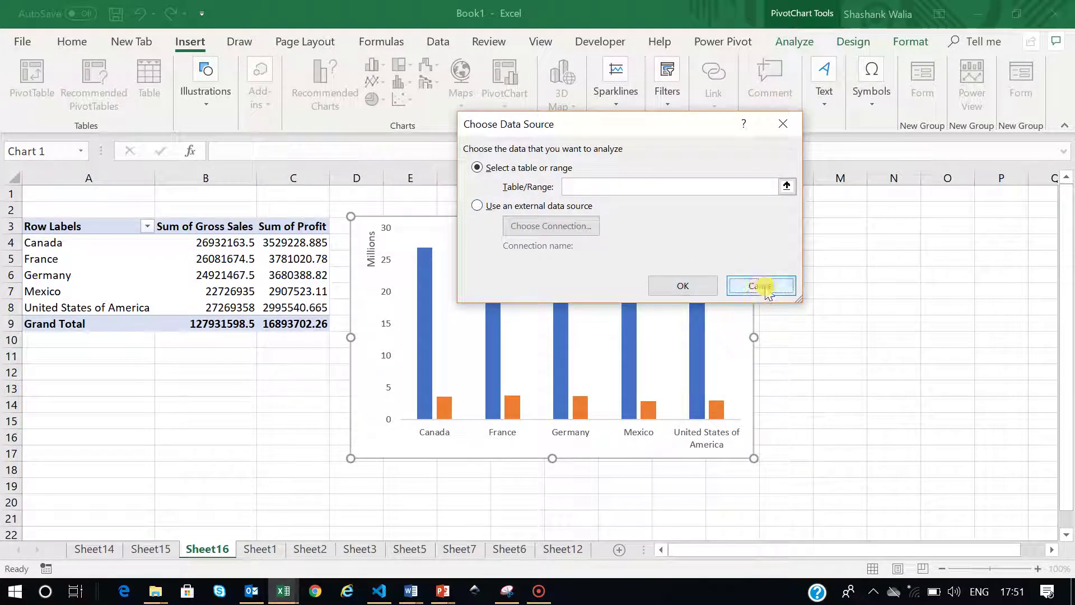
left_click(894, 307)
left_click(269, 275)
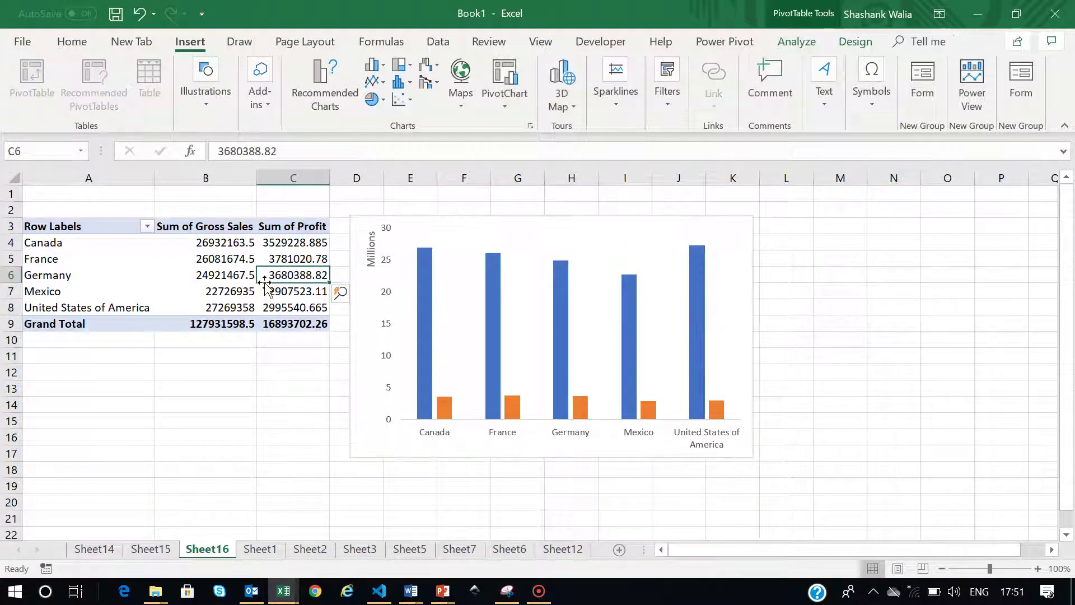
left_click(135, 289)
left_click(500, 105)
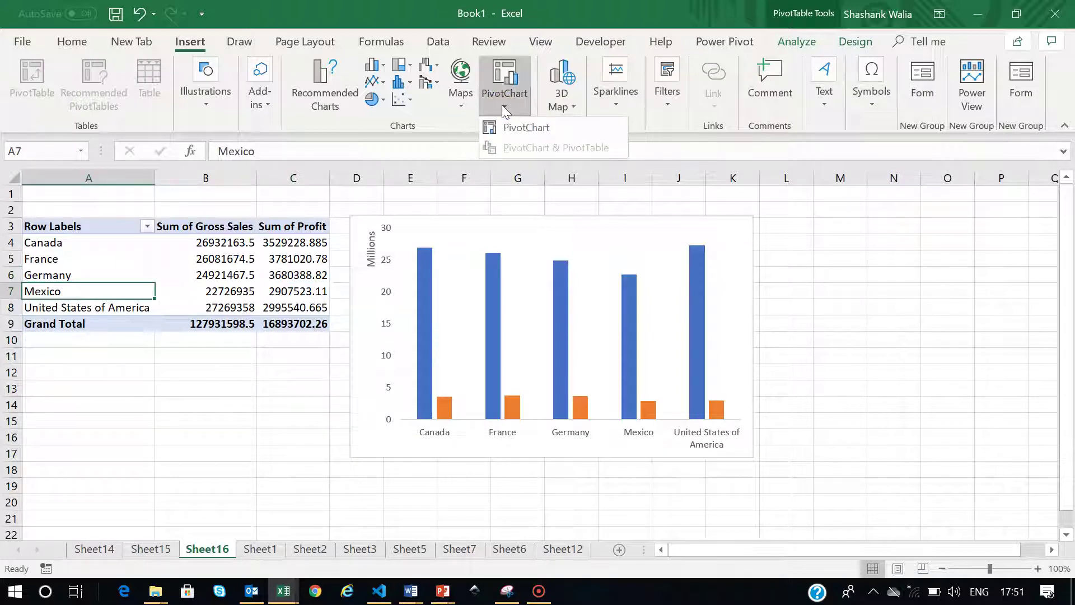
left_click(283, 429)
Insert a new empty PivotChart on the existing worksheet, using this workbook's Data Model as the source
left_click(175, 403)
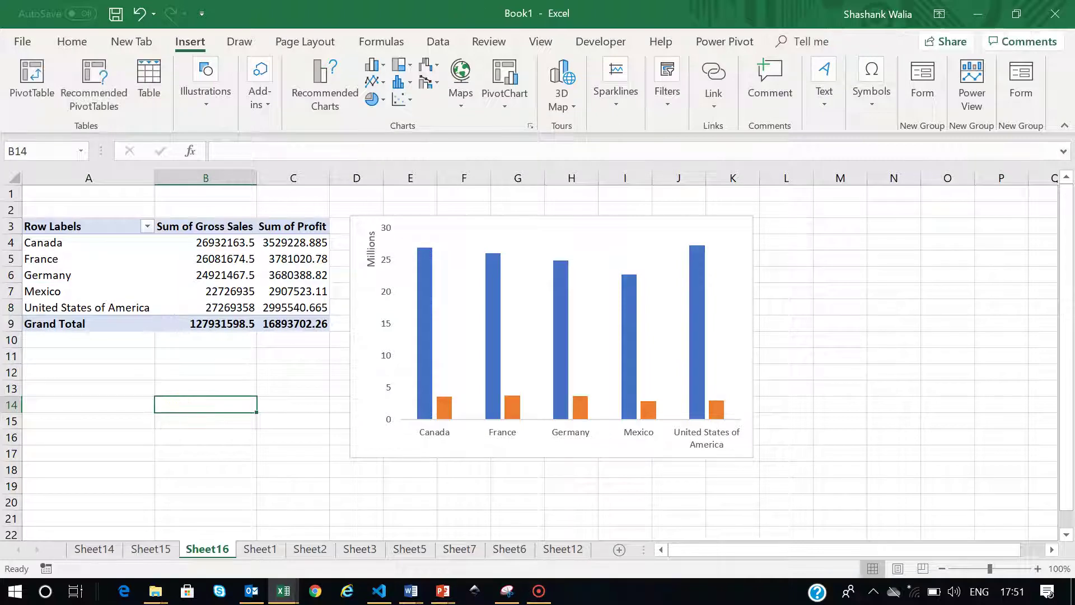
left_click(496, 103)
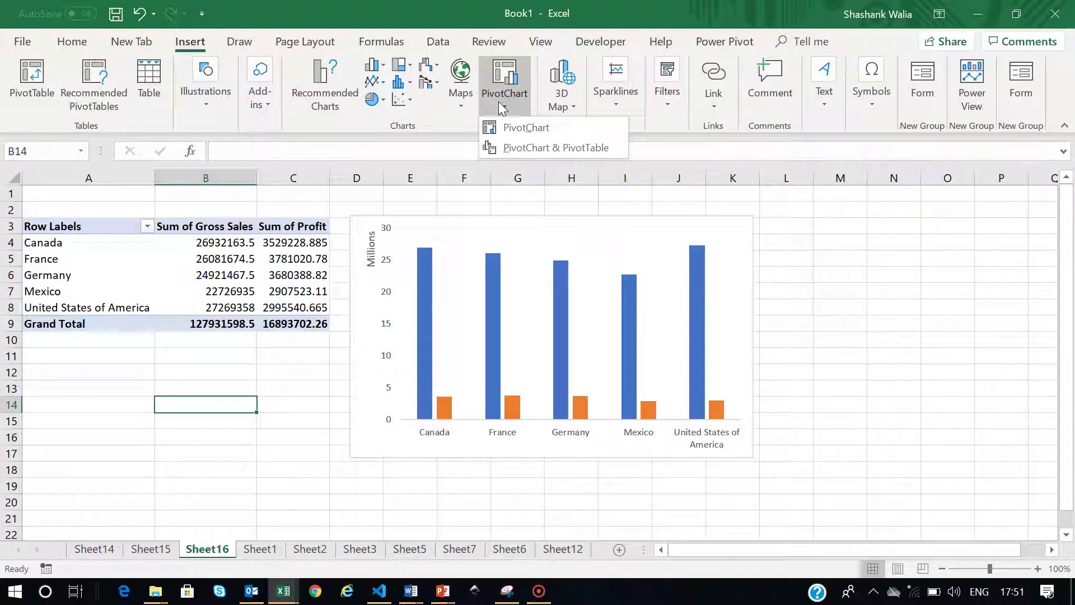
left_click(519, 128)
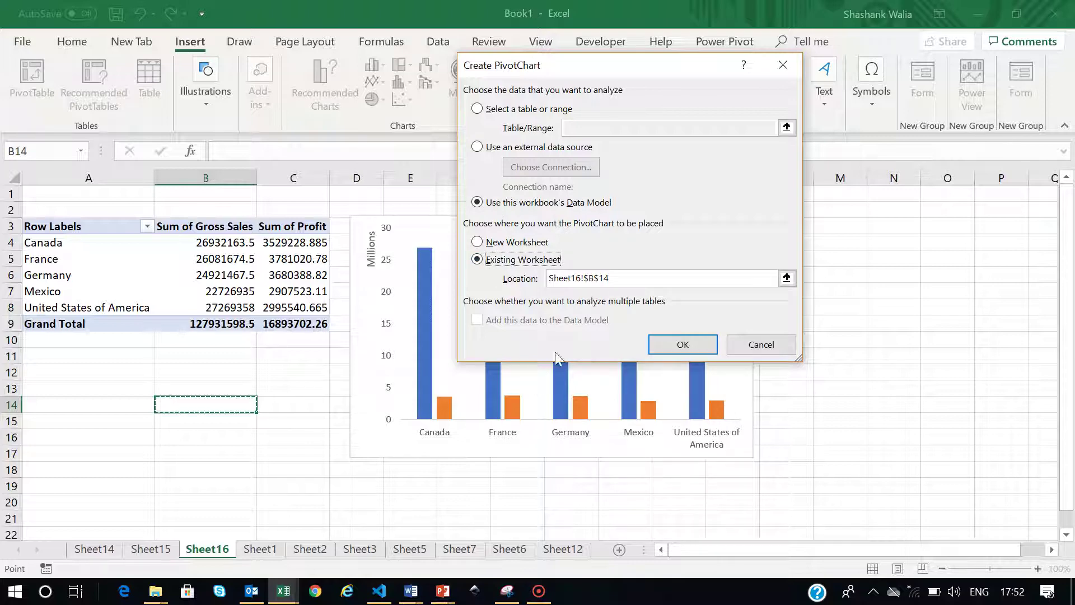
left_click(54, 405)
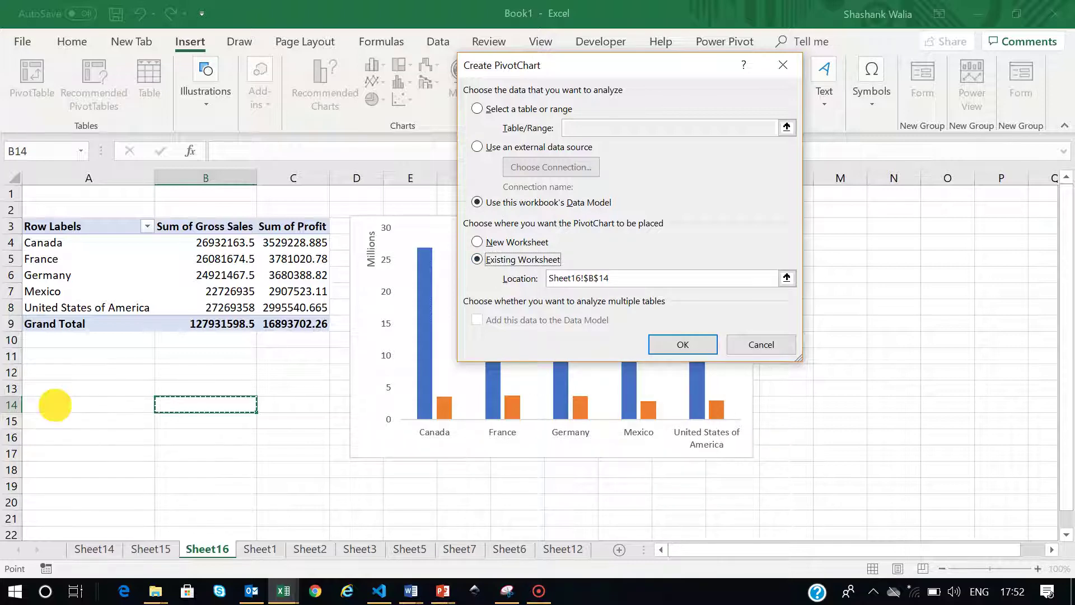
left_click(683, 345)
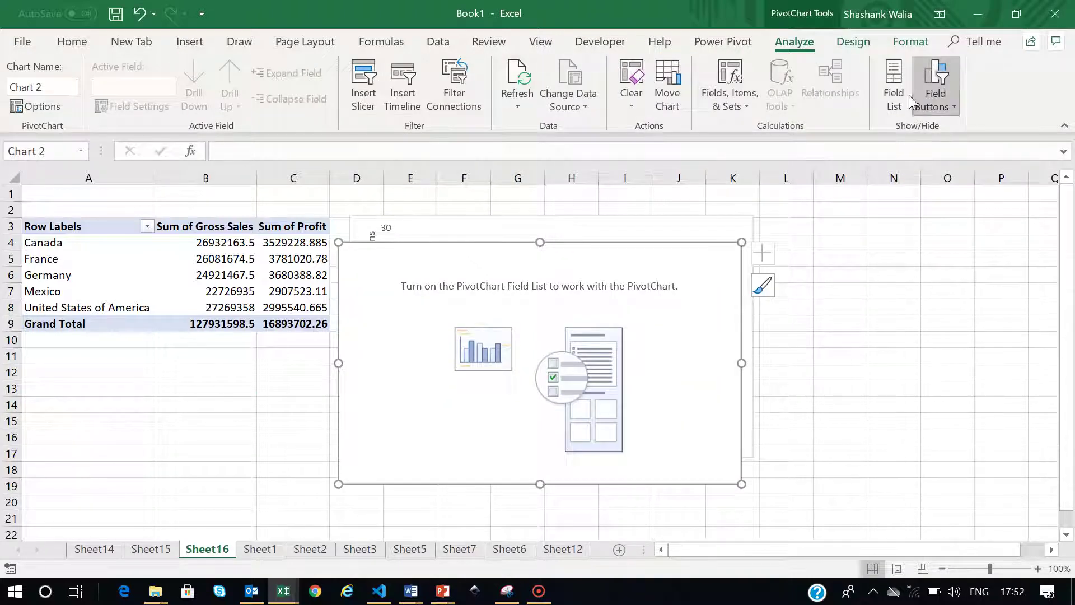
Display the new PivotChart's field list, expand Table1 and set Month Name as the axis category
left_click(907, 95)
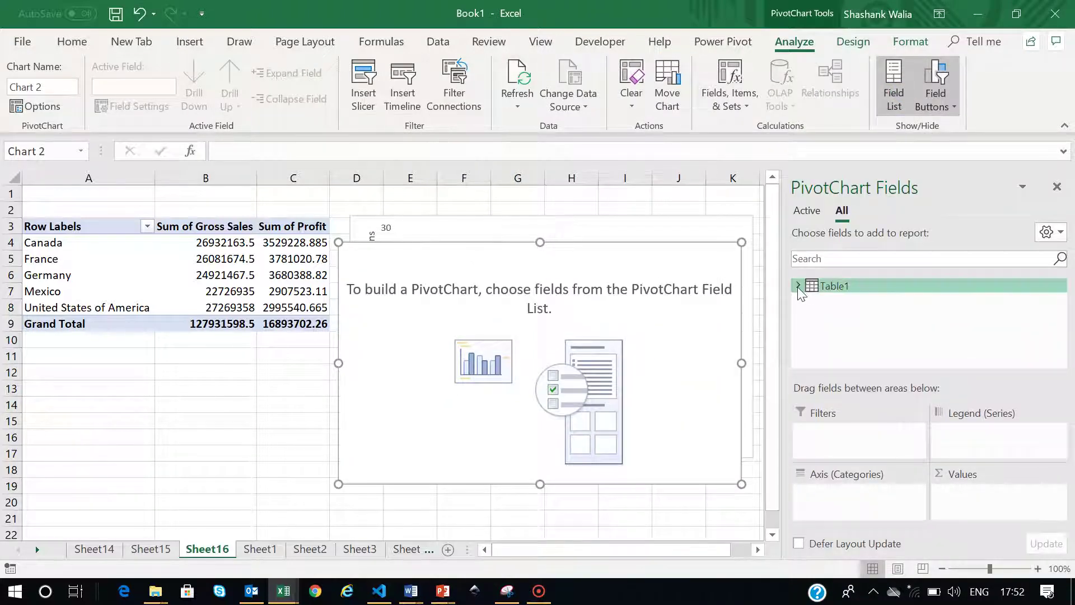
left_click(798, 287)
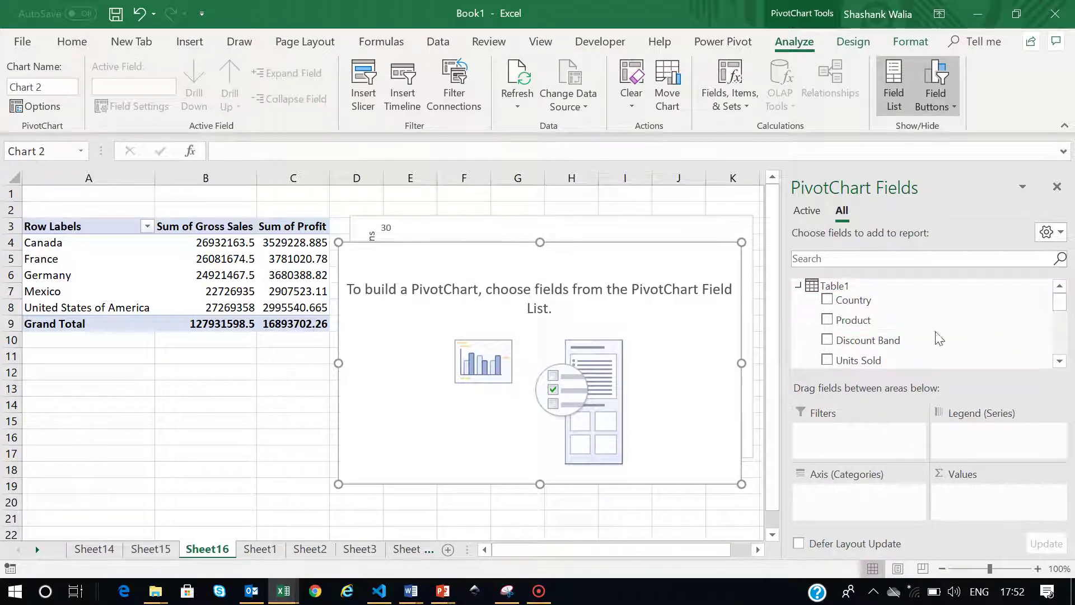
left_click(1059, 330)
left_click(1058, 339)
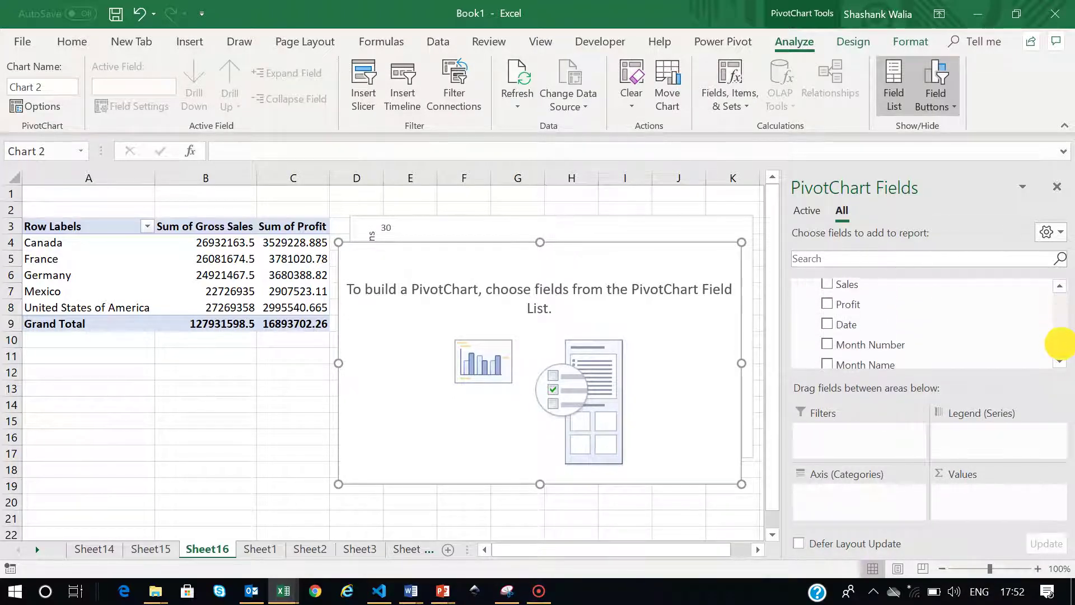
left_click_drag(855, 316, 869, 500)
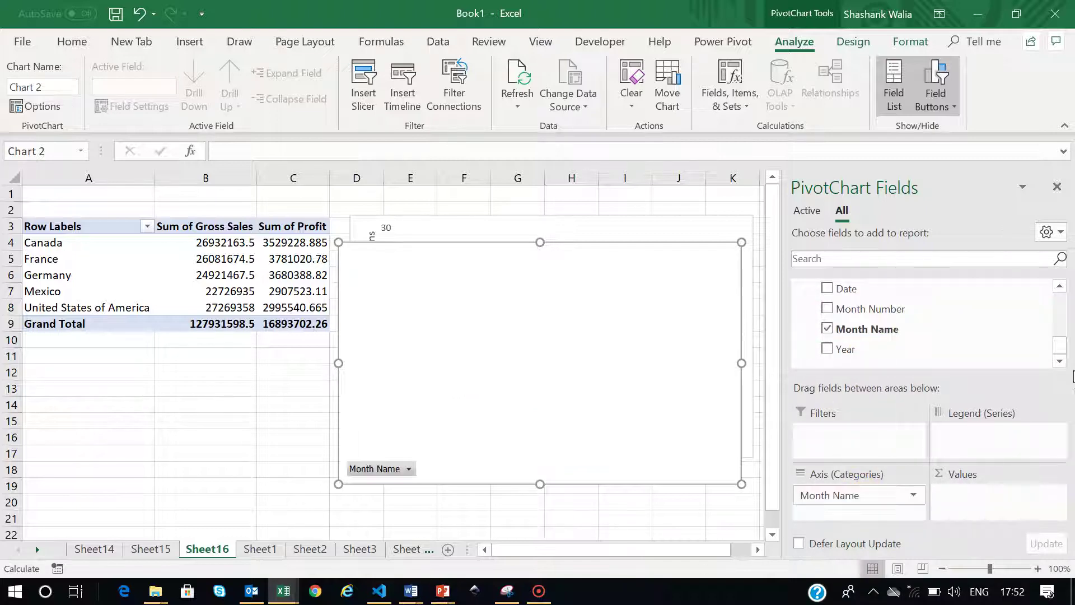
Add Gross Sales and Profit as summed values to the monthly PivotChart and close the field list
left_click(1060, 330)
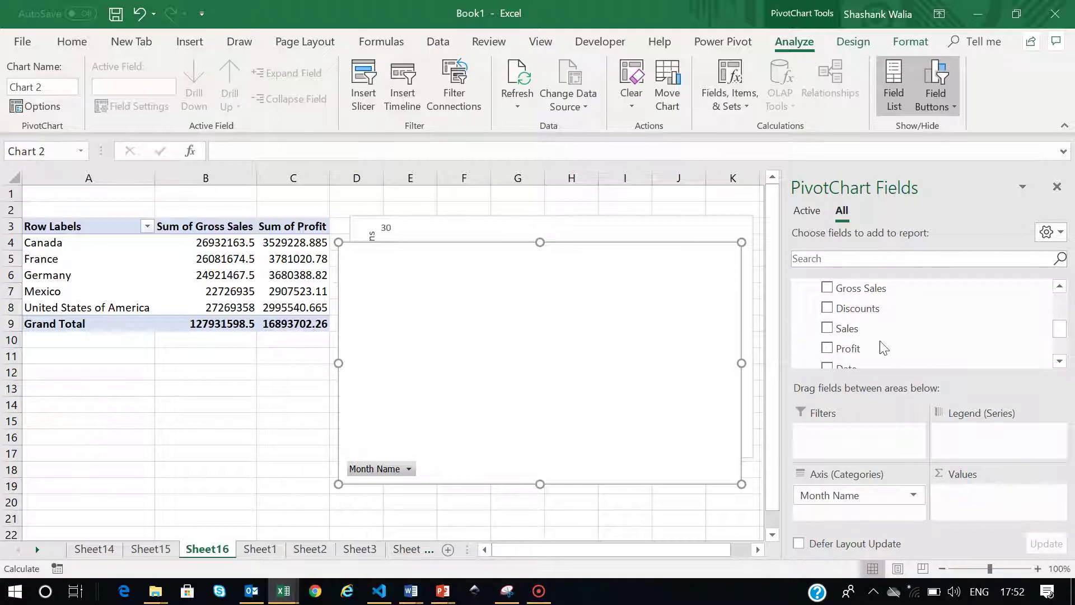
mouse_move(846, 286)
left_mouse_down()
mouse_move(941, 445)
mouse_move(960, 499)
left_mouse_up()
left_click(1060, 361)
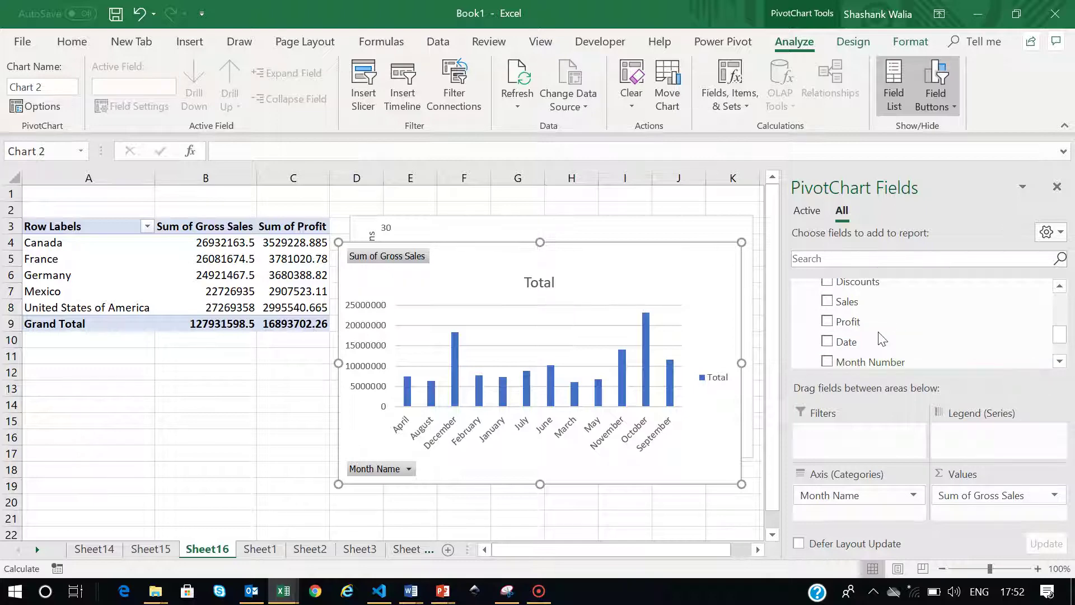
left_click_drag(848, 321, 971, 510)
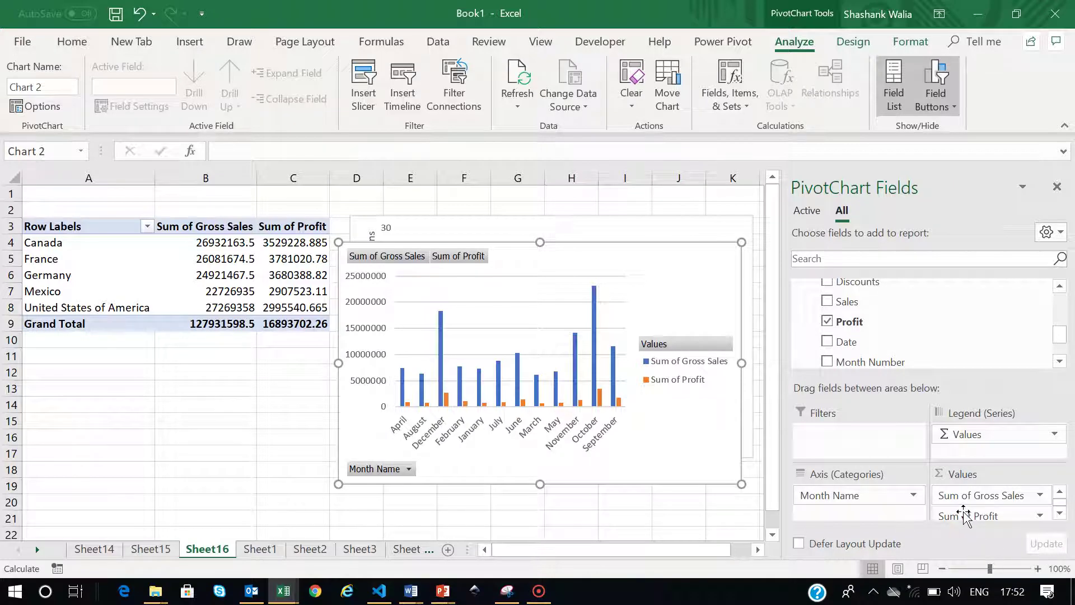
left_click(1057, 188)
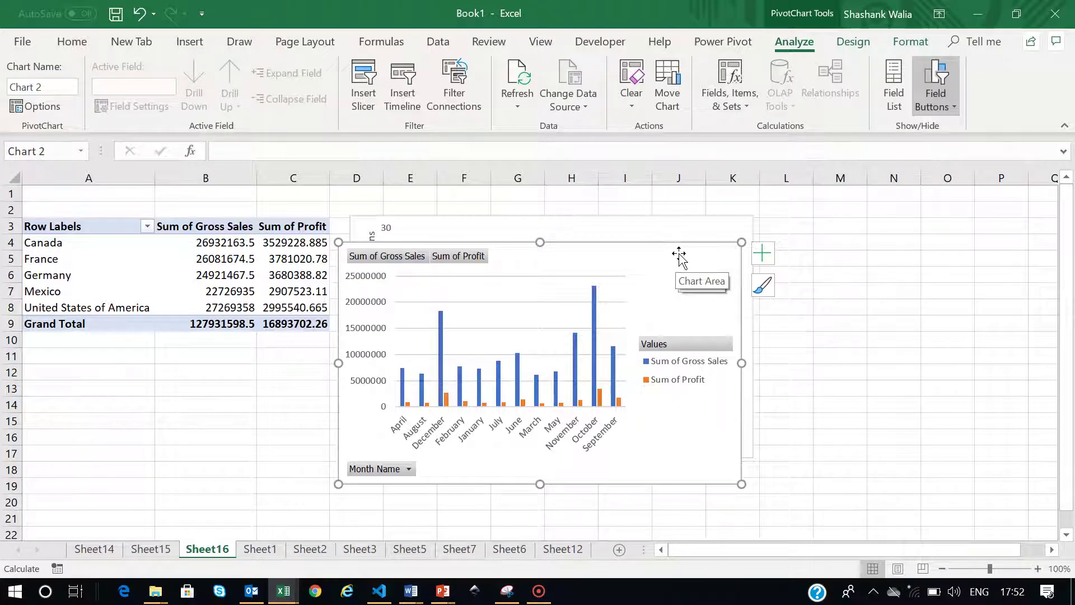
Change the monthly PivotChart's type from Clustered Column to Line
left_click(854, 42)
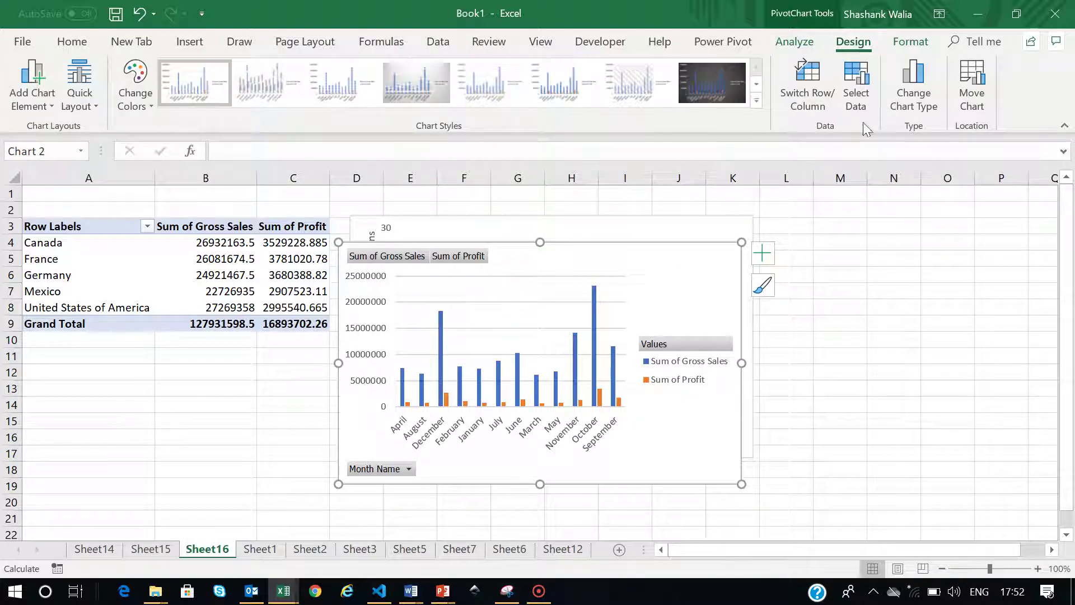
left_click(925, 104)
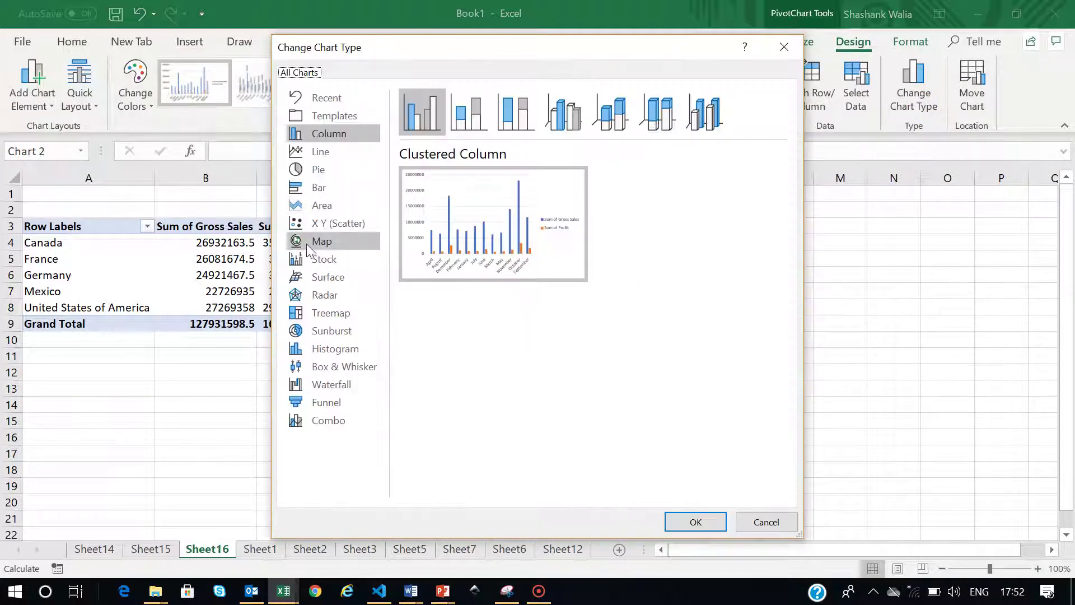
left_click(318, 152)
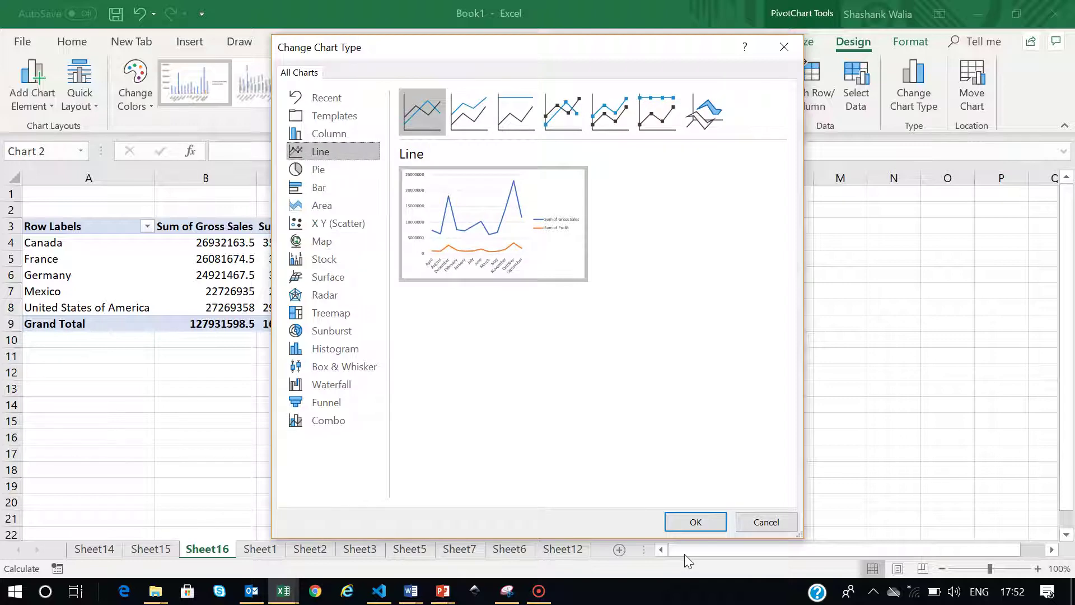
left_click(692, 521)
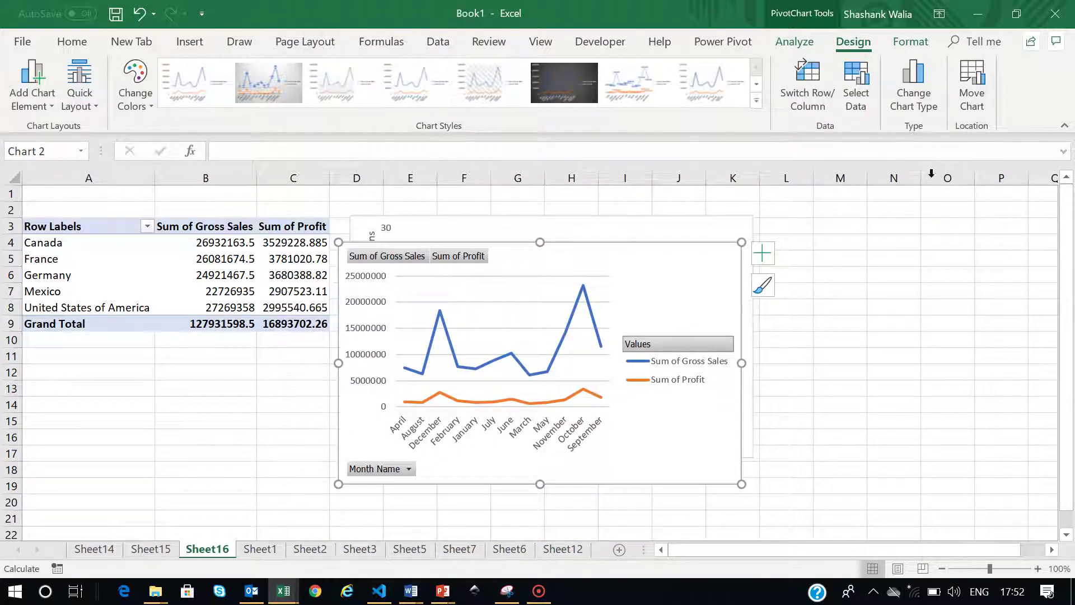
Hide all field buttons on the monthly line chart
left_click(794, 41)
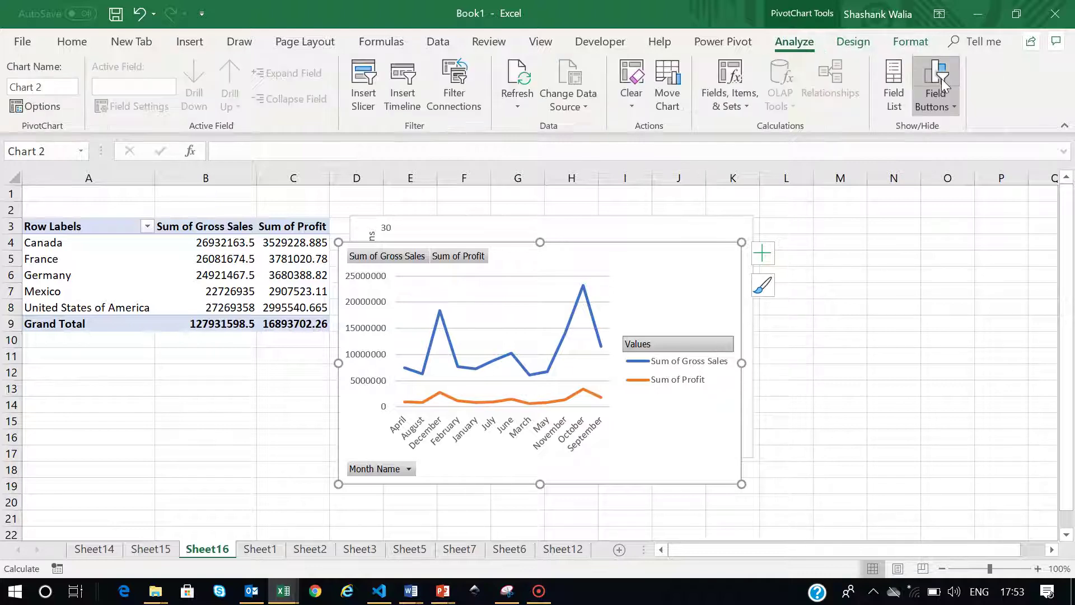
left_click(942, 78)
left_click(952, 208)
Delete the legend and the vertical value axis from the monthly line chart
left_click(686, 356)
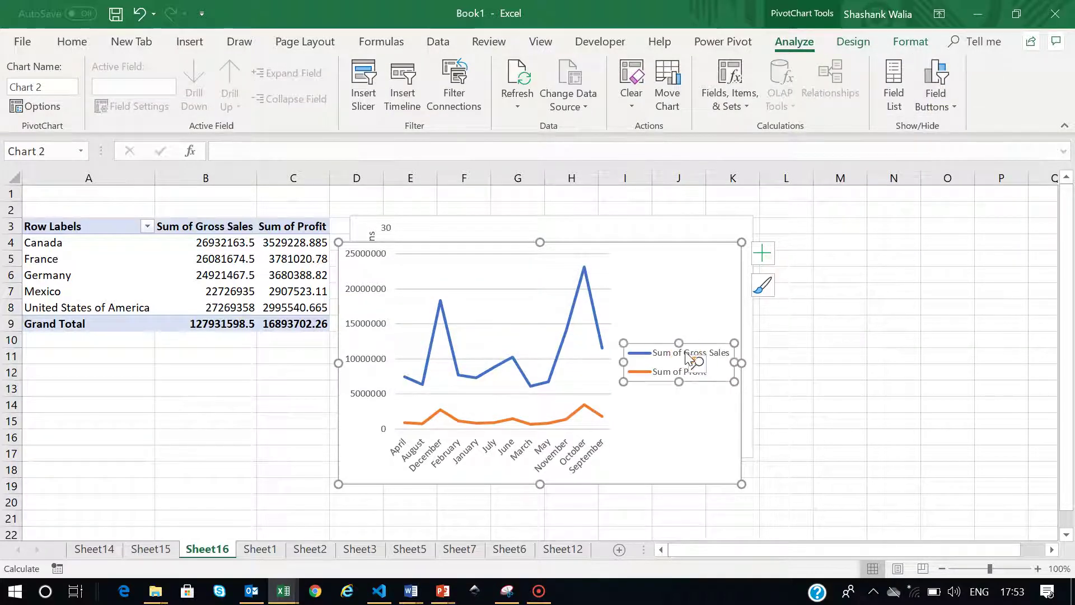
key("Delete")
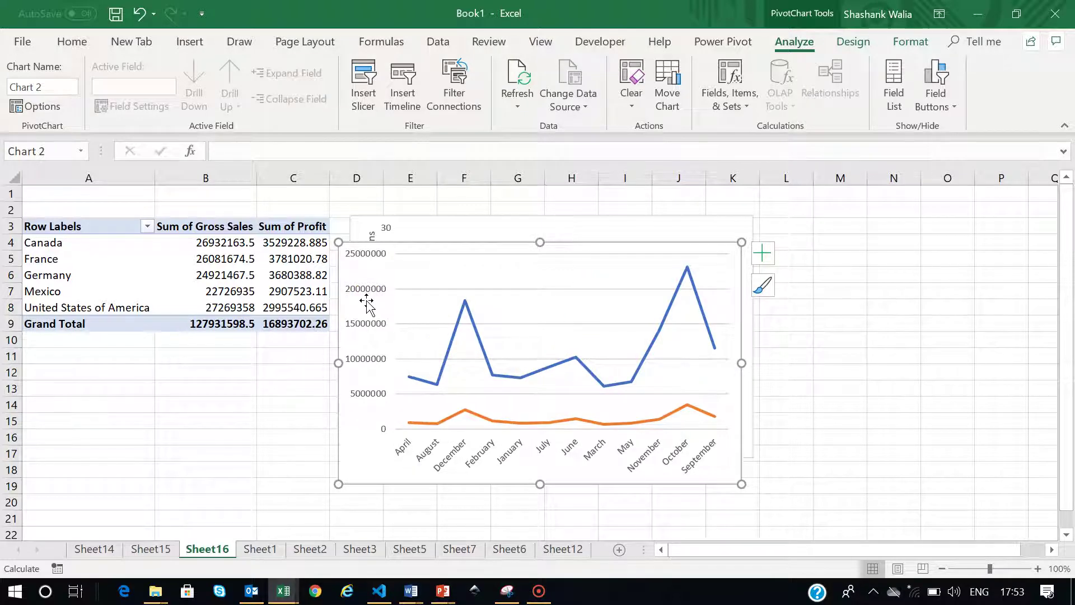
left_click(368, 295)
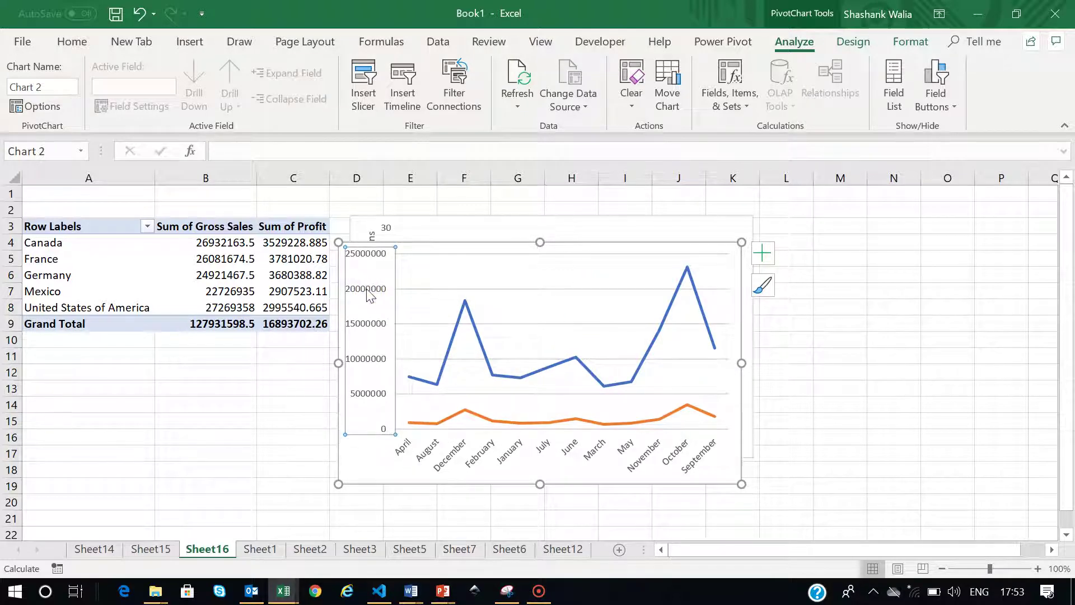
key("Delete")
Turn off the gridlines of the monthly line chart
left_click(763, 255)
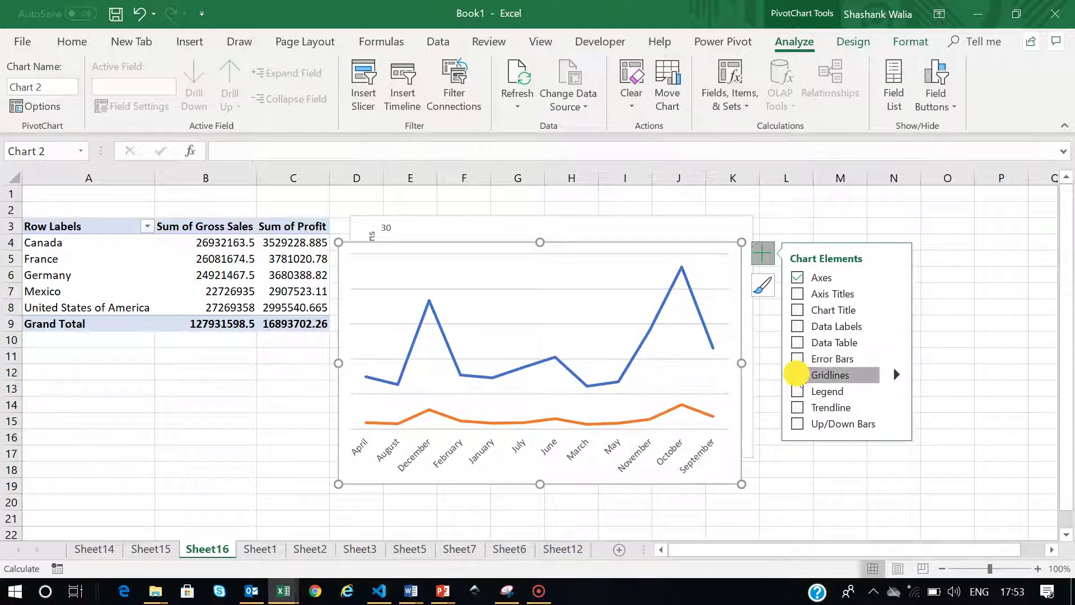
left_click(797, 374)
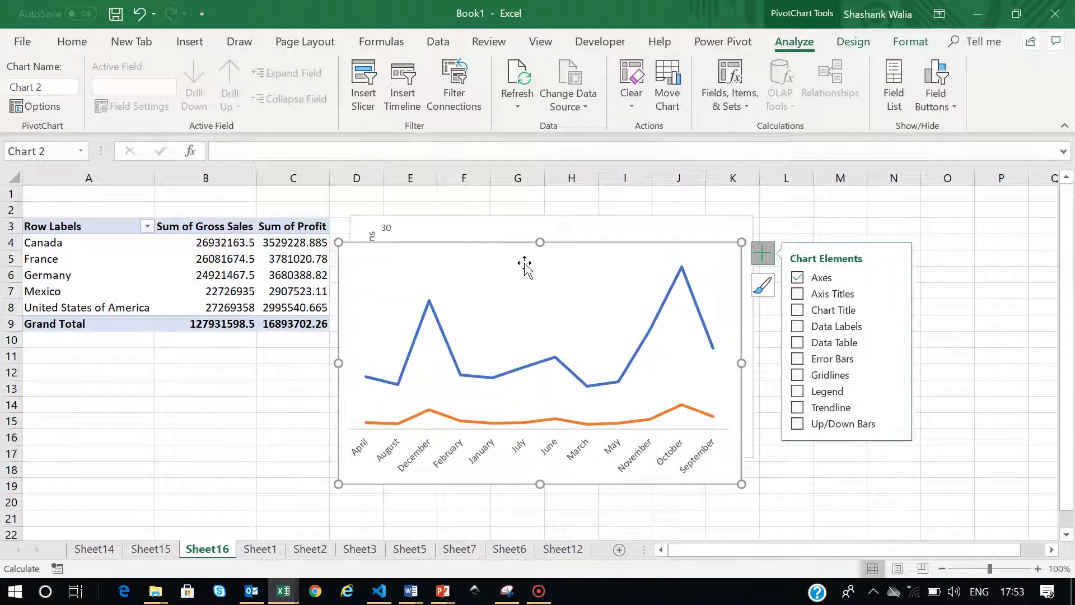
left_click(643, 260)
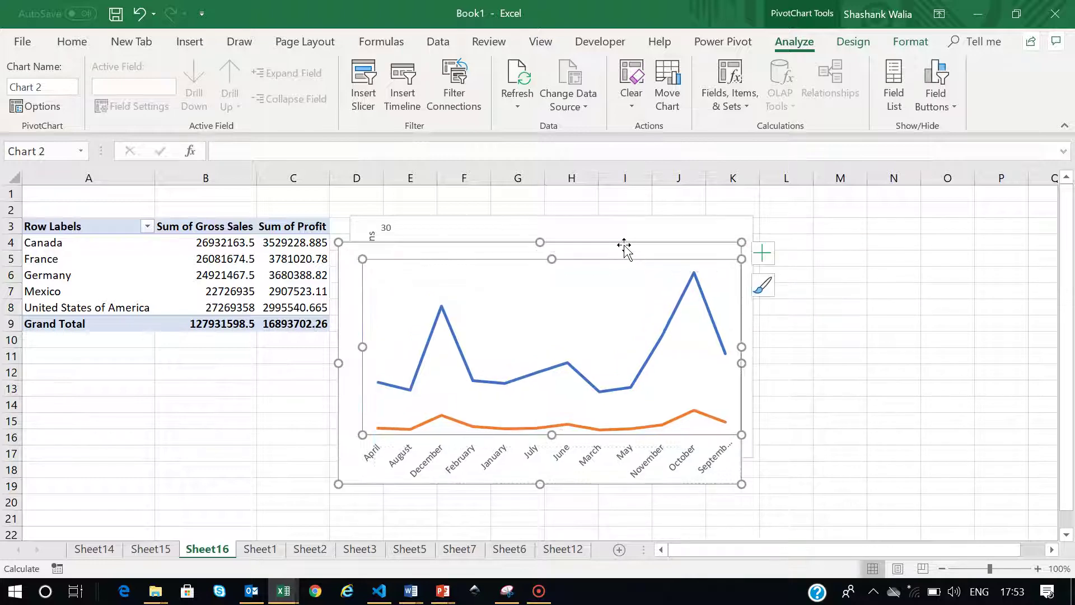
Move the monthly line chart beside the country column chart and shrink both charts together to the same smaller size
left_click_drag(605, 248, 1034, 222)
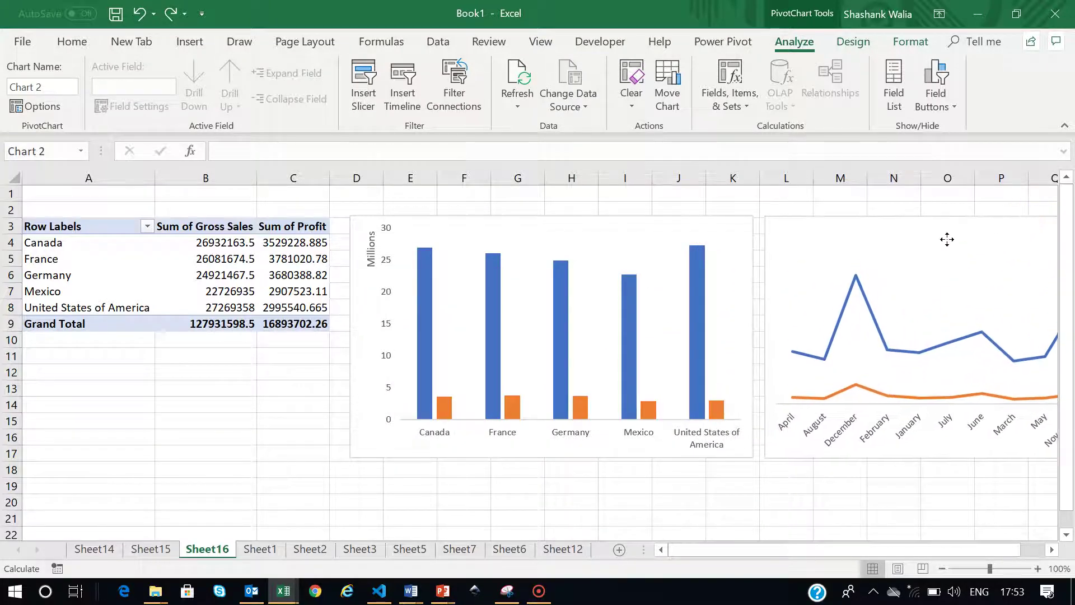
left_click(662, 225, "ctrl")
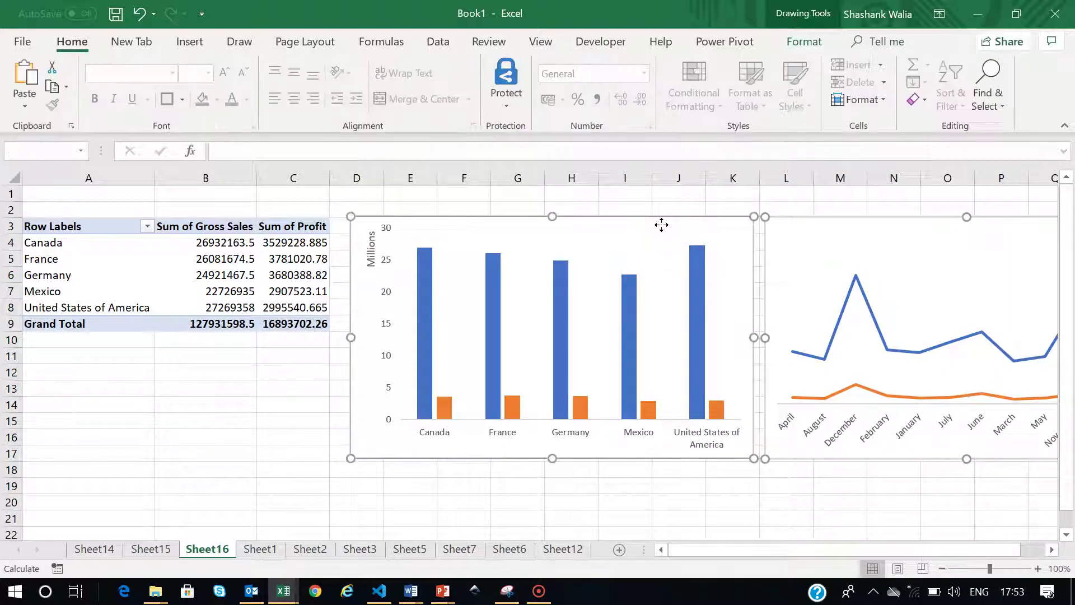
left_click_drag(352, 459, 552, 384)
left_click_drag(584, 343, 492, 302)
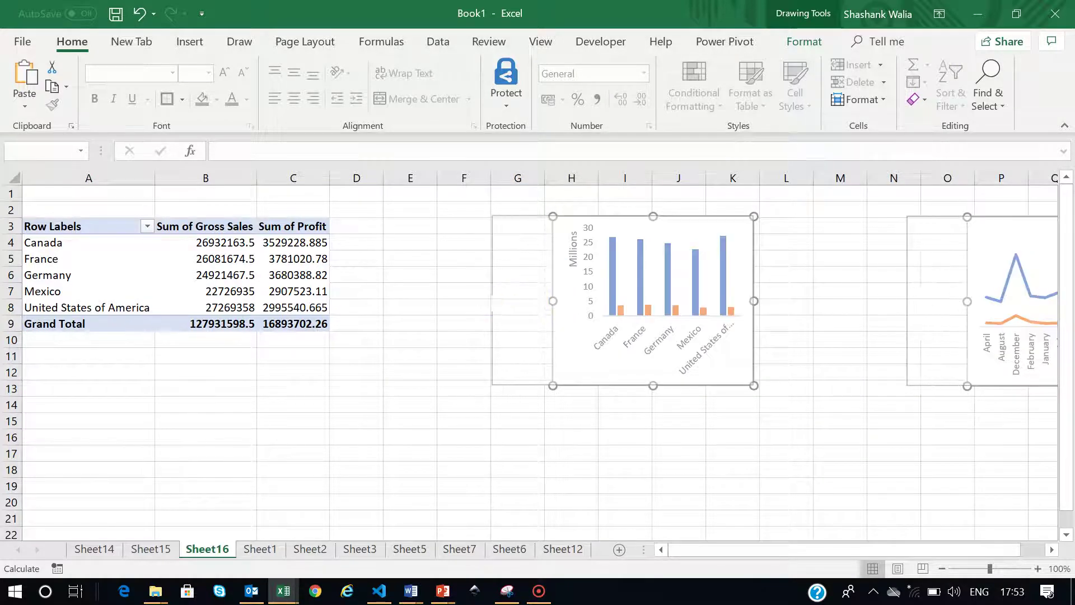
Move both charts next to the PivotTable and place the line chart close beside the column chart
left_click_drag(600, 230, 471, 199)
left_click(689, 335)
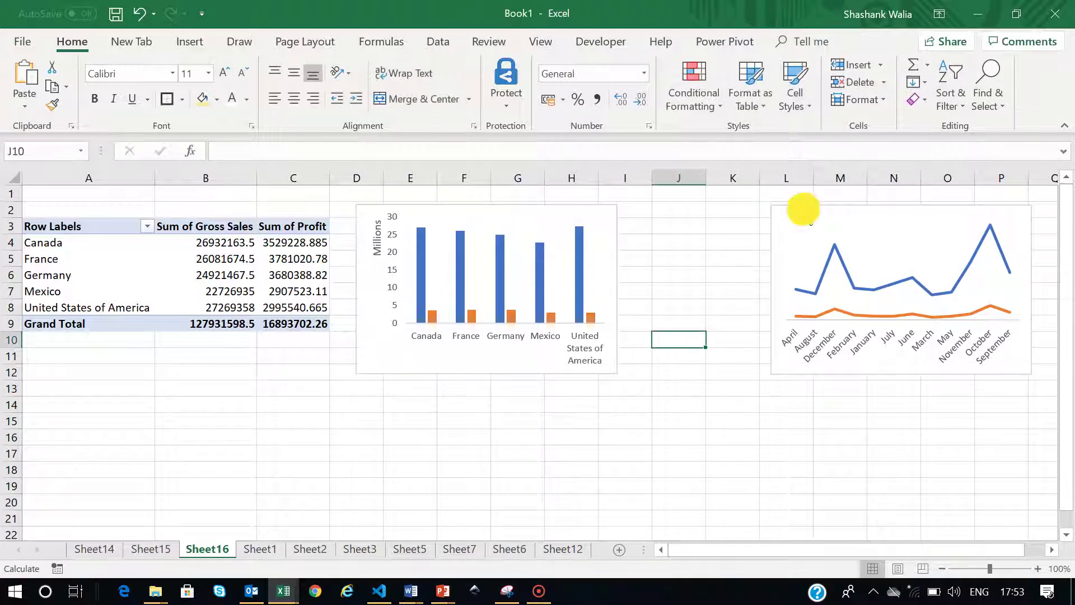
left_click_drag(800, 209, 664, 209)
left_click(973, 312)
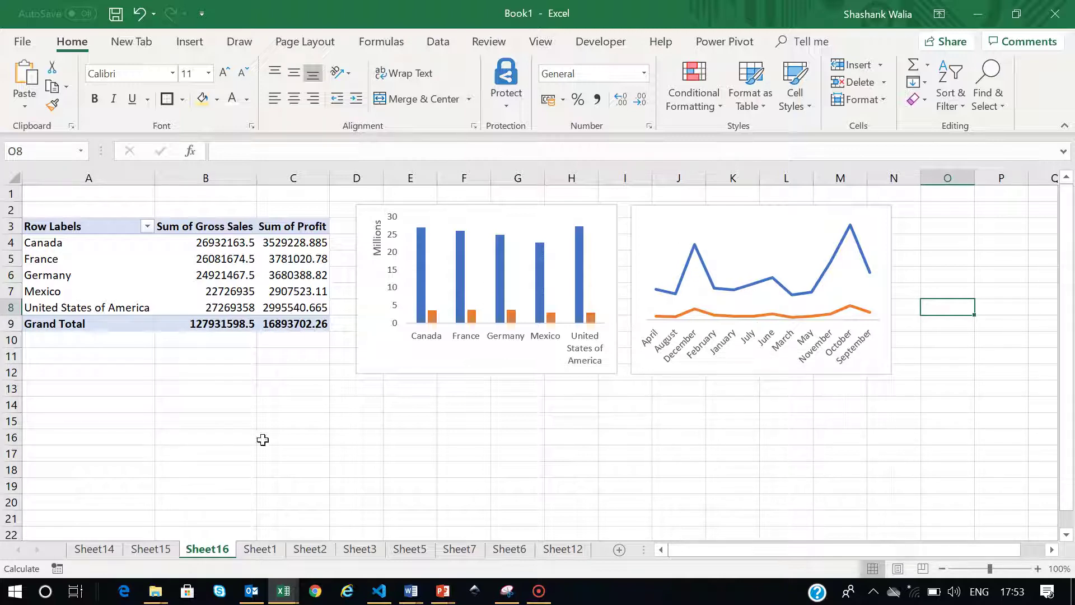
Insert a slicer on the Product field for the country PivotTable
left_click(195, 276)
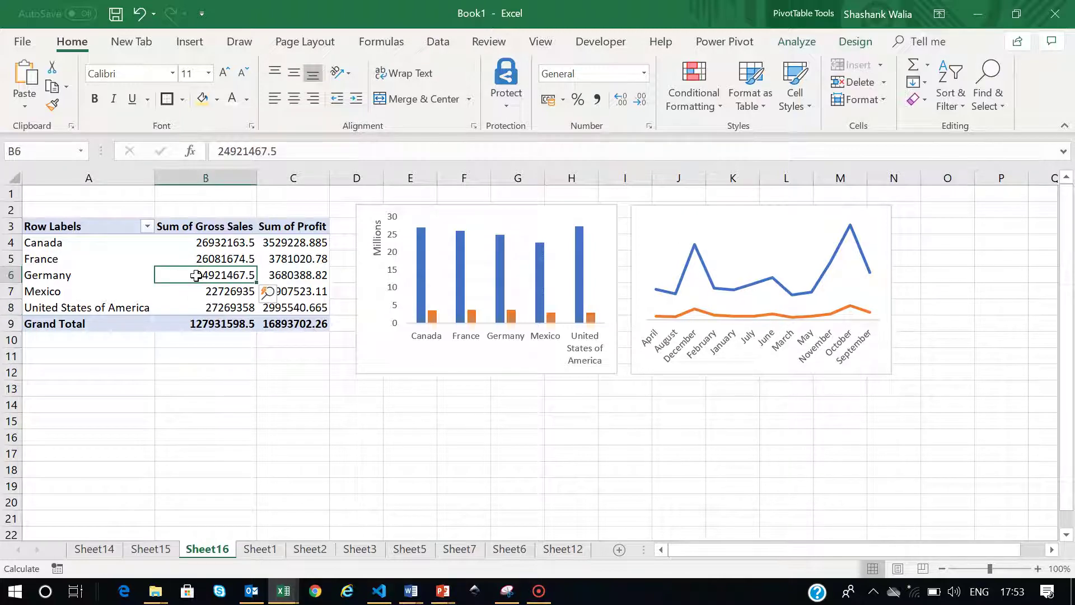
mouse_move(196, 276)
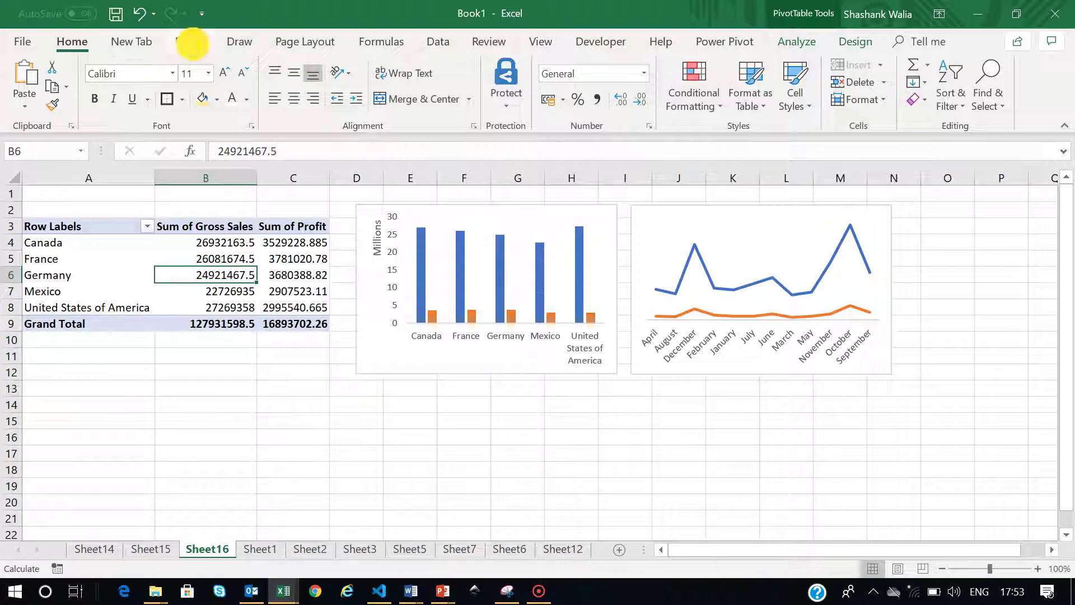
left_click(190, 42)
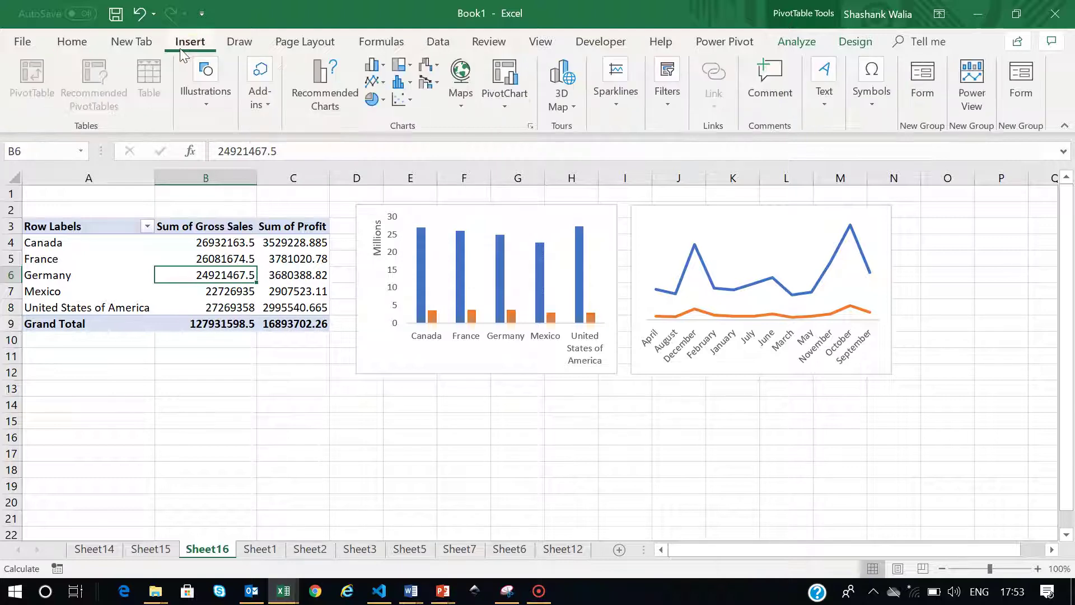
left_click(670, 106)
left_click(674, 167)
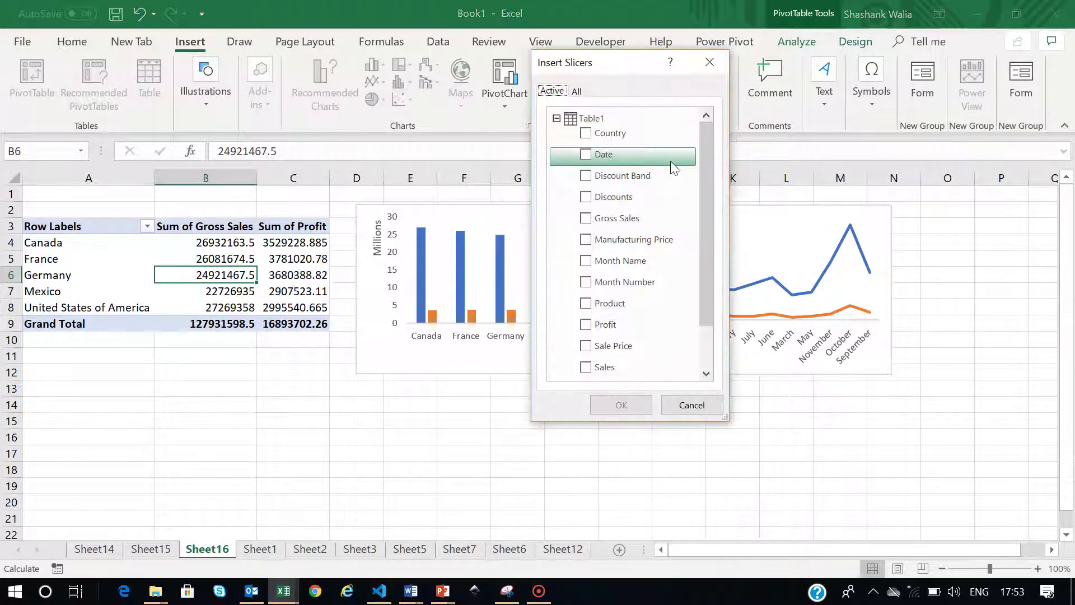
mouse_move(704, 163)
left_mouse_down()
mouse_move(698, 257)
mouse_move(715, 149)
mouse_move(721, 161)
left_mouse_up()
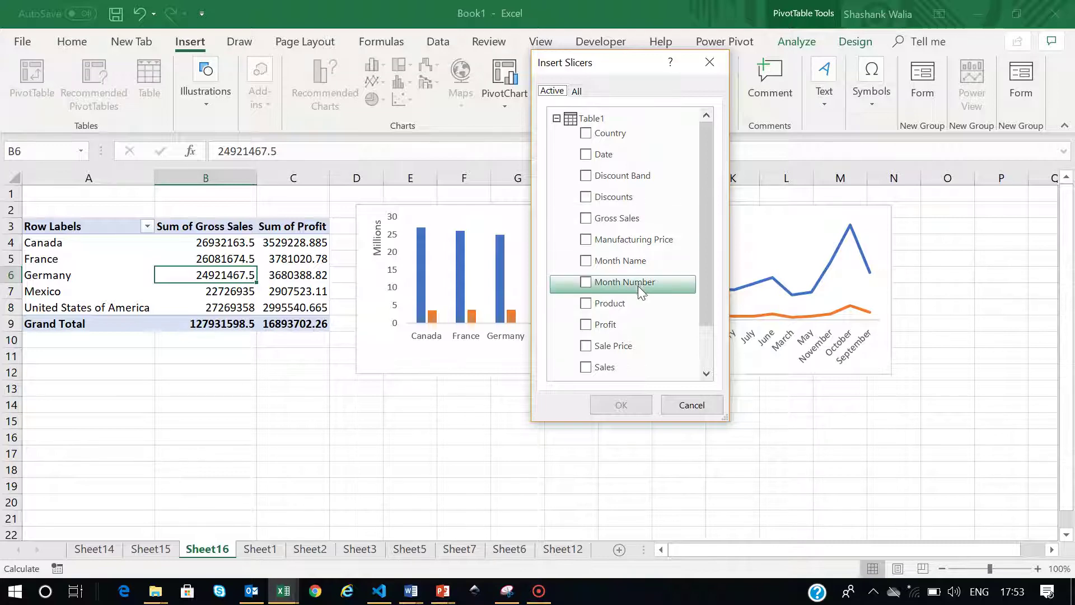
left_click(602, 309)
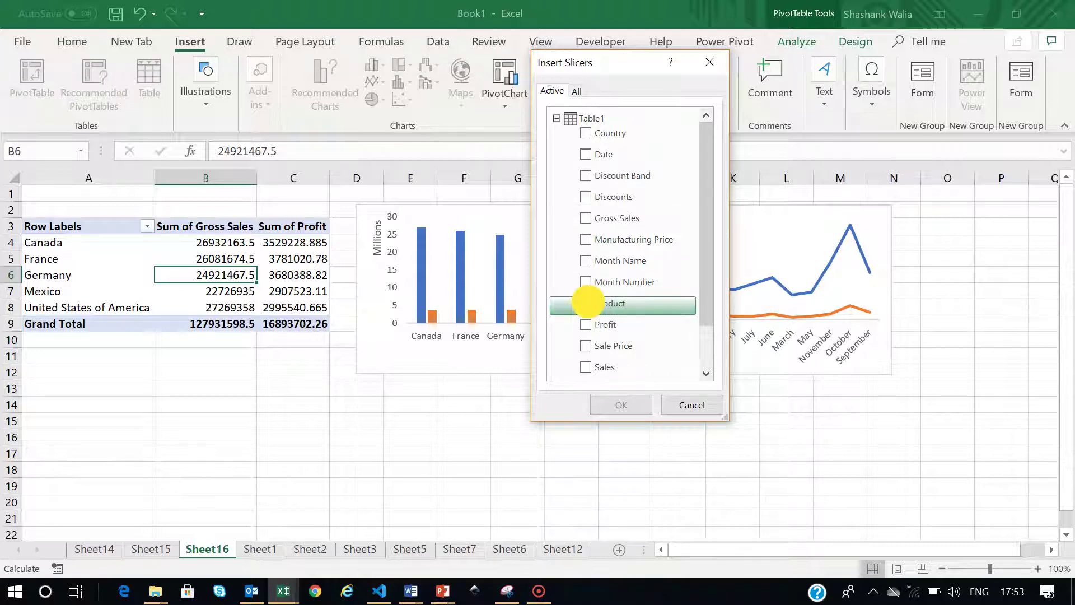
left_click(615, 405)
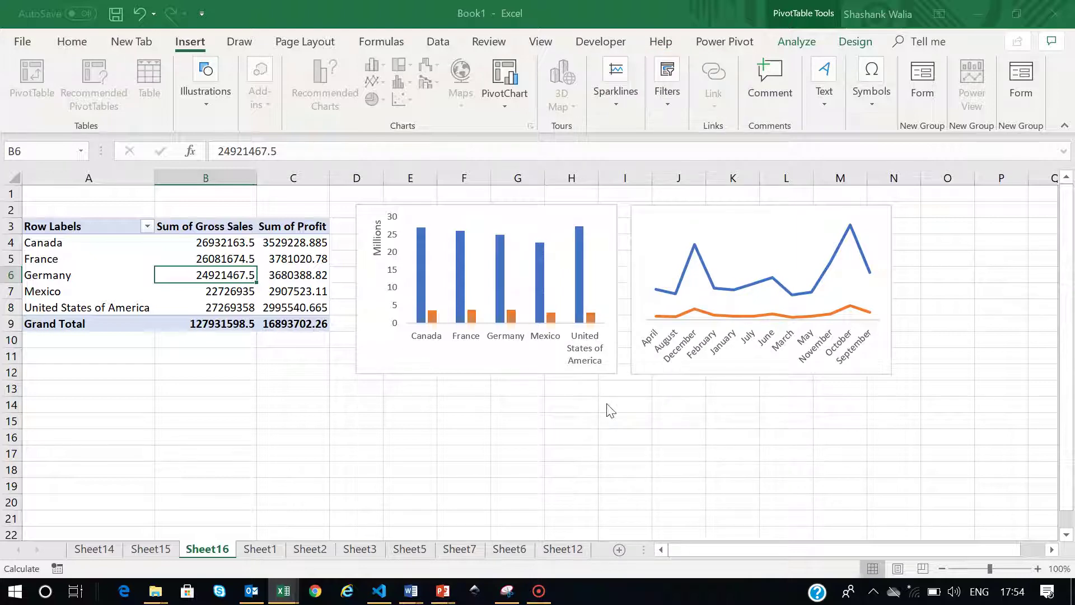
Widen the Product slicer to about 11.31 cm and arrange its items in 3 columns
left_click_drag(511, 269, 206, 342)
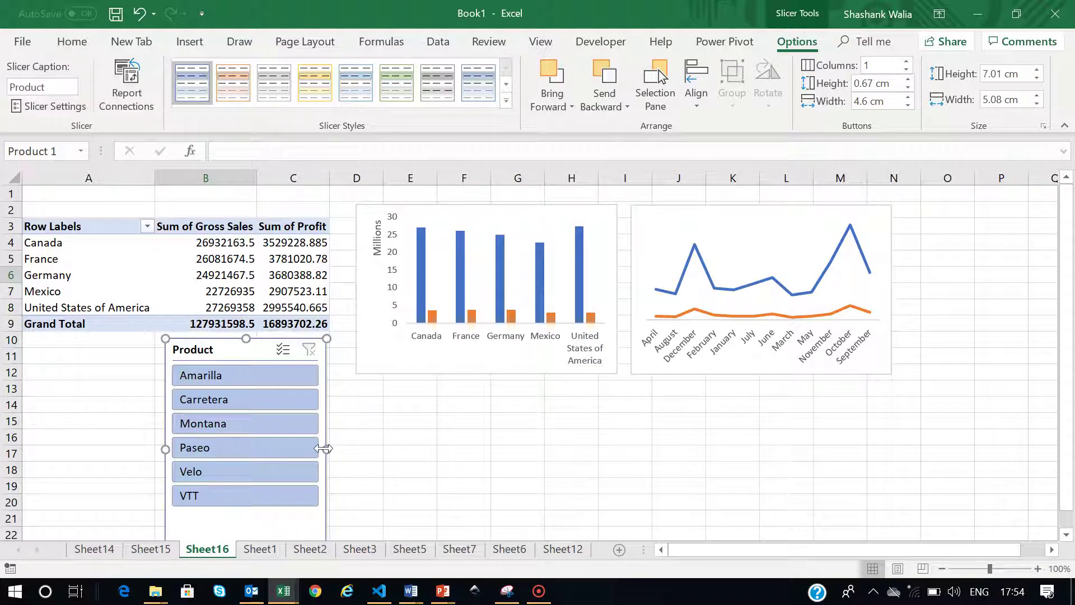
left_click_drag(324, 449, 525, 449)
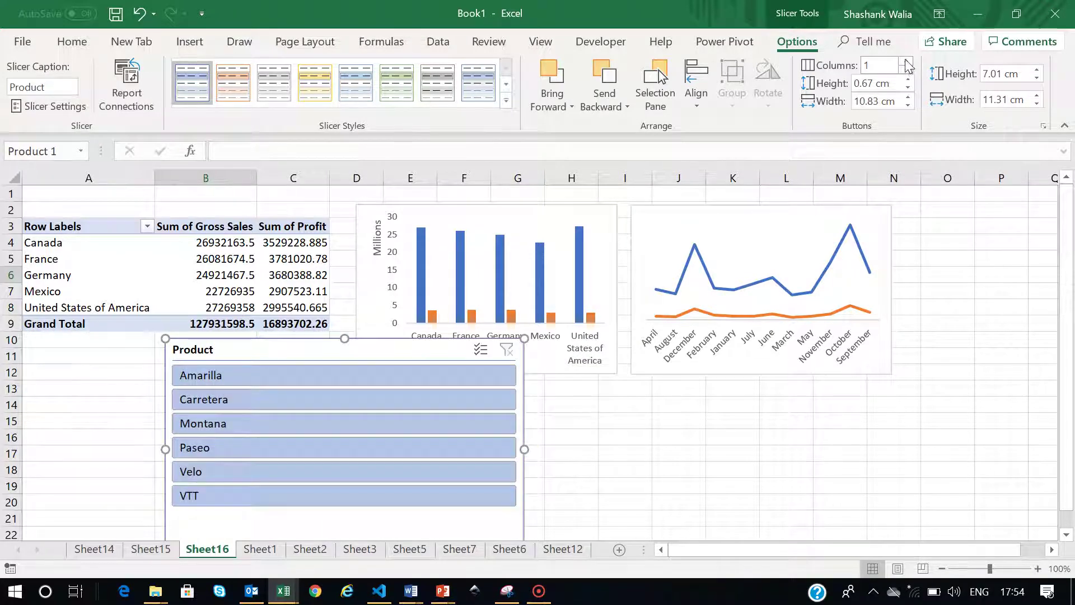
left_click(907, 62)
left_click(907, 62)
left_click(907, 62)
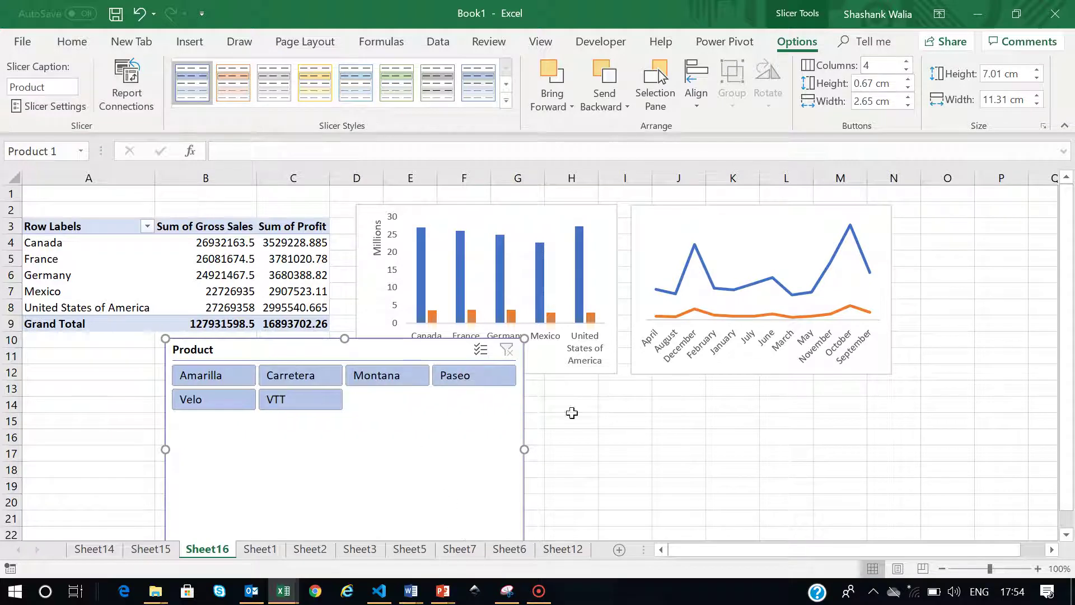
left_click(907, 69)
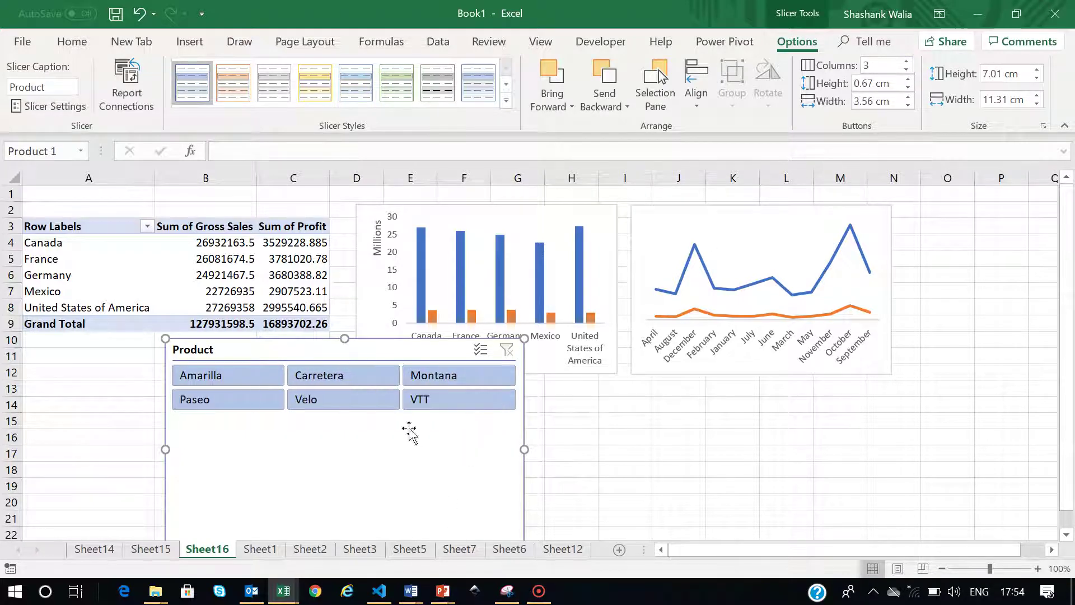
Reduce the Product slicer's height to about 2.61 cm and place it beneath the two charts
left_click_drag(376, 358, 393, 288)
left_click_drag(354, 495, 367, 353)
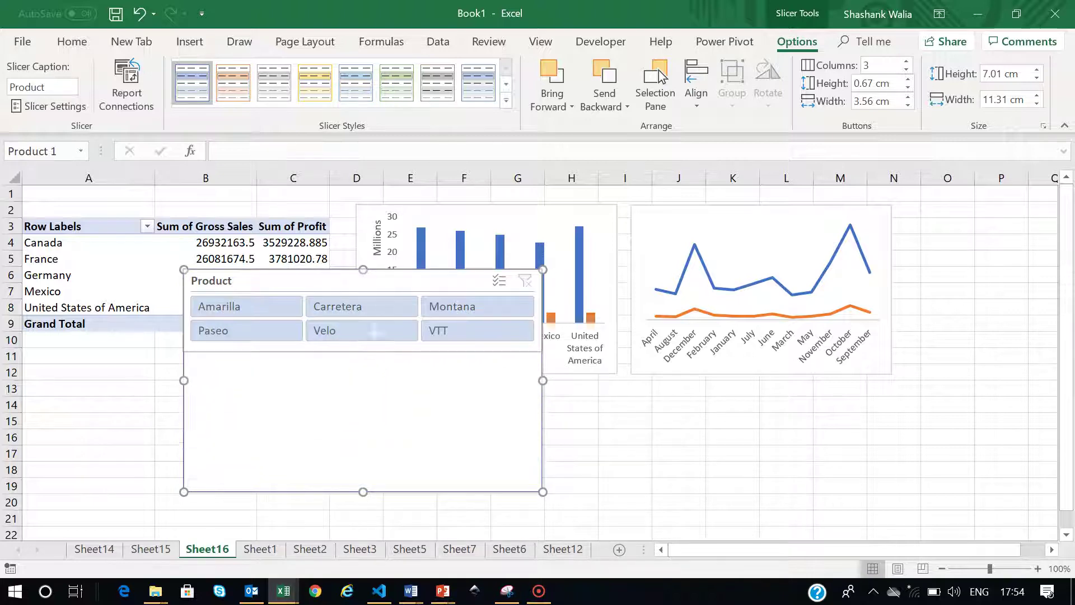
left_click_drag(395, 278, 606, 389)
Filter by Amarilla and connect the Product slicer to Chart 2 on Sheet16 in addition to PivotTable5
left_click(471, 422)
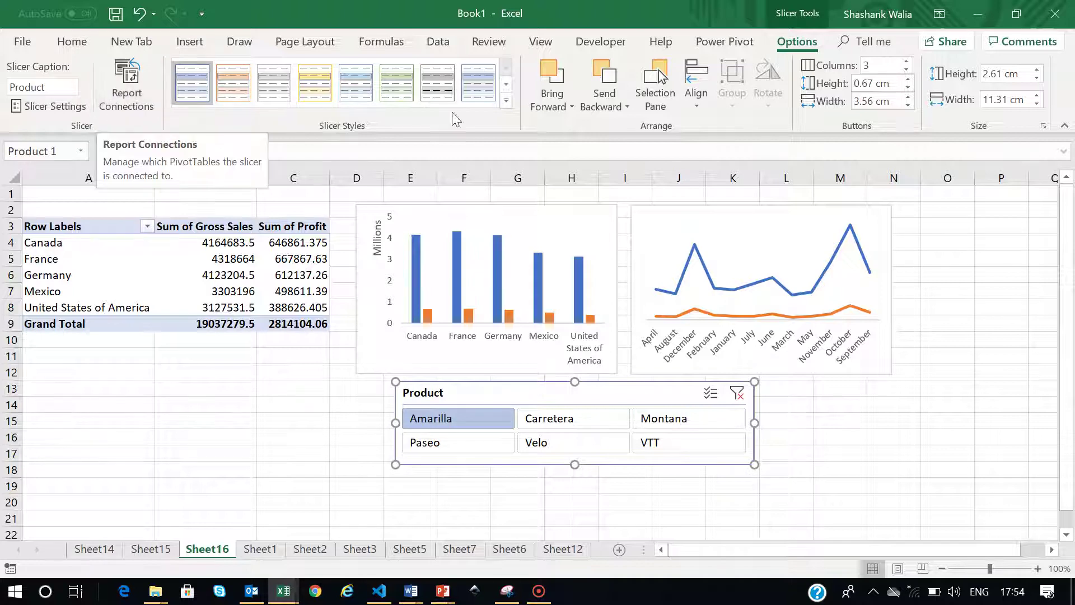
left_click(126, 87)
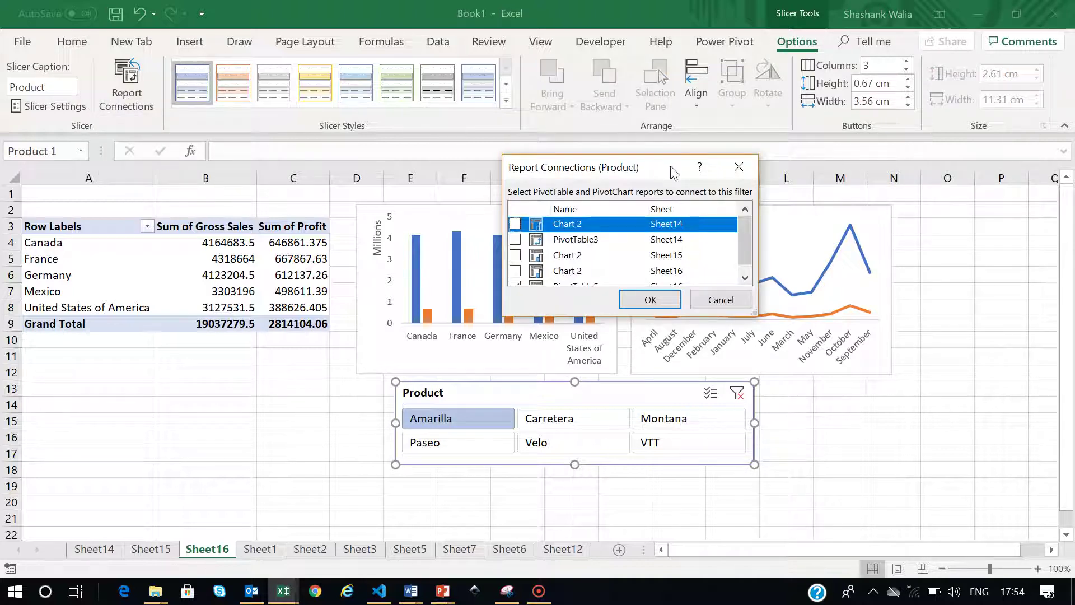
left_click_drag(673, 172, 581, 129)
left_click_drag(659, 272, 665, 350)
left_click_drag(572, 137, 323, 89)
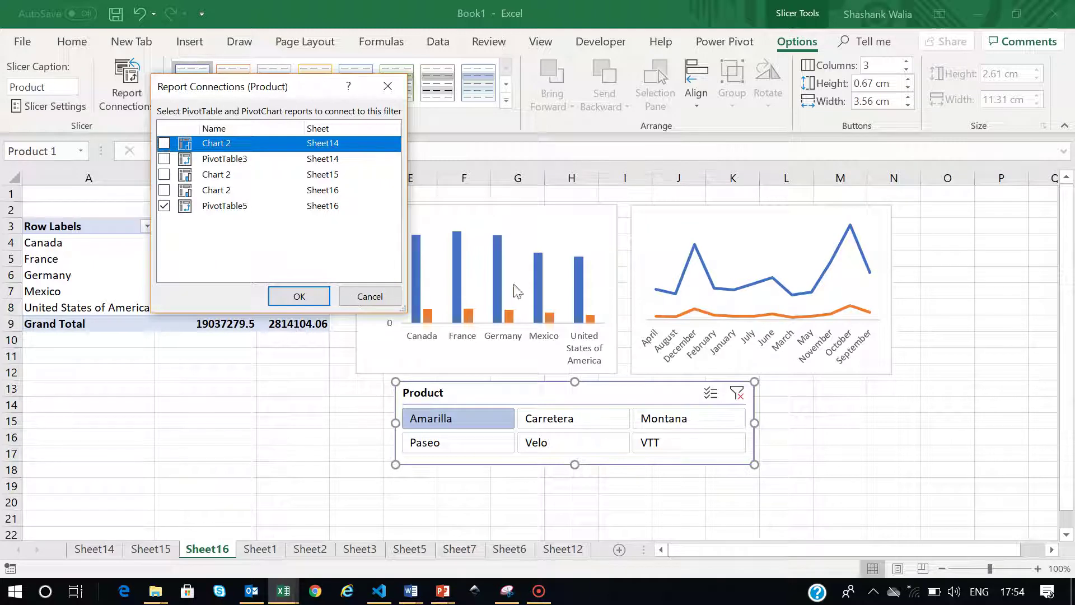
left_click(163, 144)
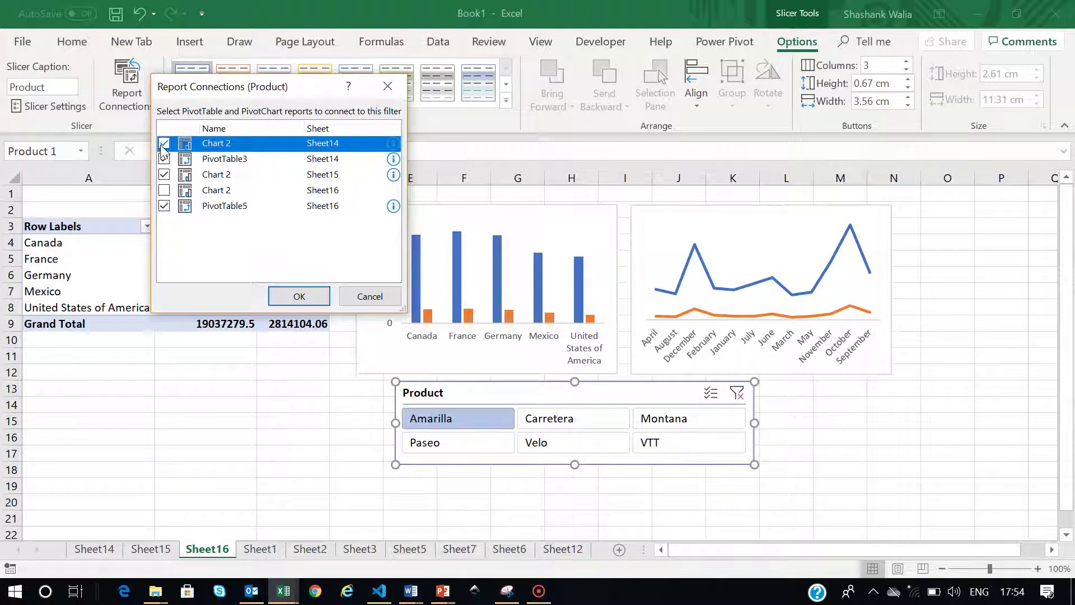
left_click(163, 144)
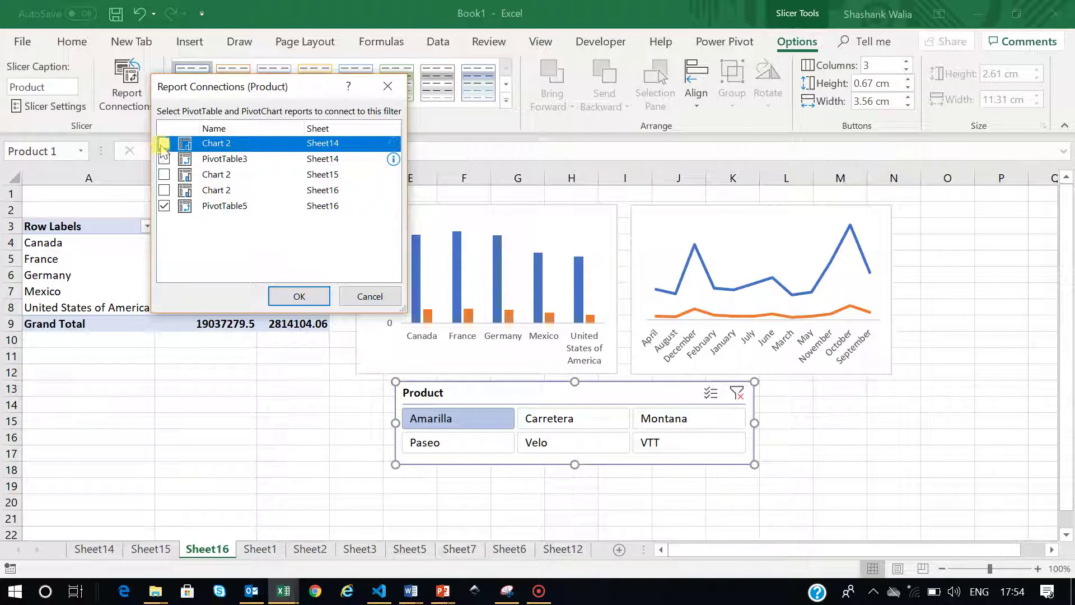
left_click(164, 191)
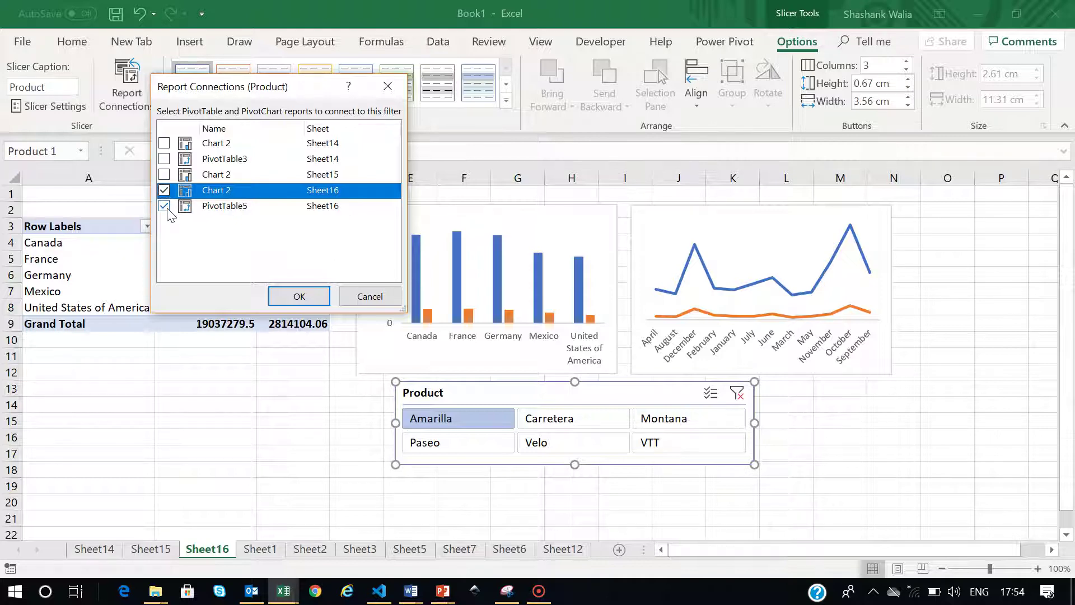
left_click(283, 292)
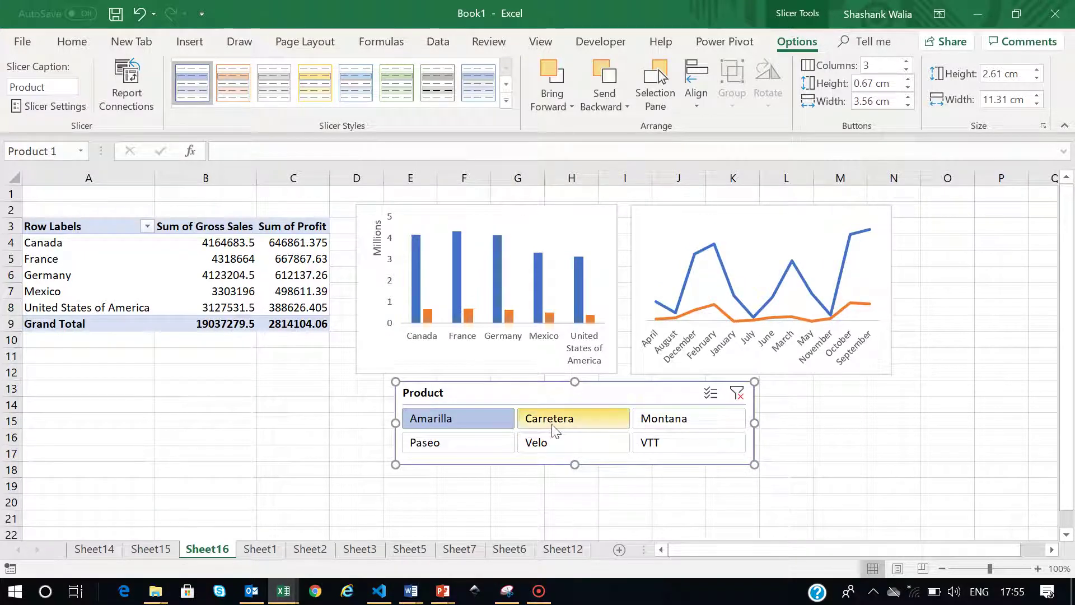
Test the Product slicer on both charts by filtering on Velo, followed by VTT
left_click(549, 442)
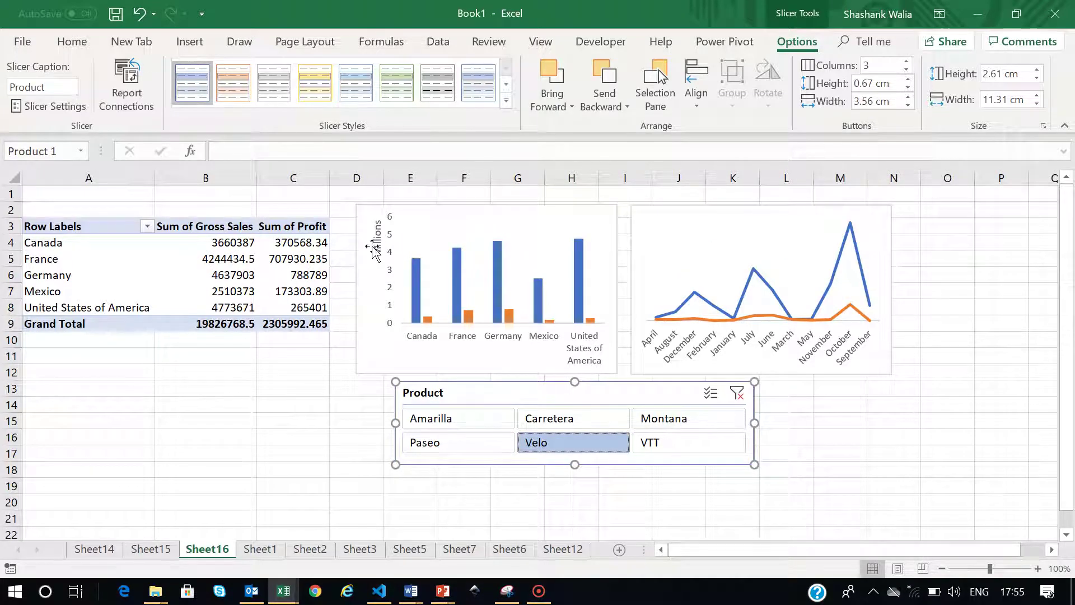
left_click(501, 232)
left_click(816, 217)
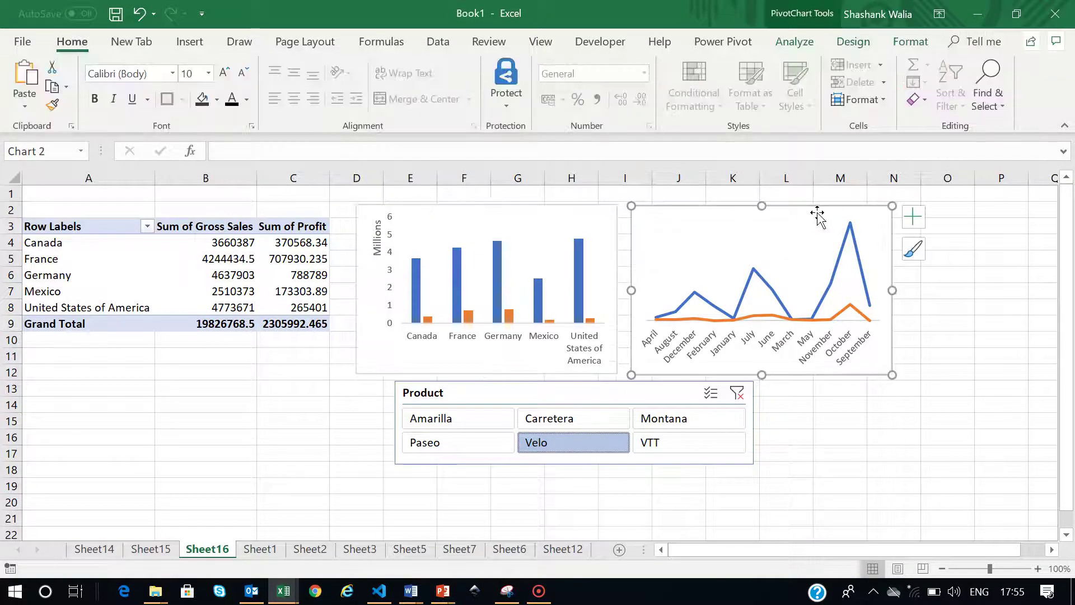
left_click(690, 446)
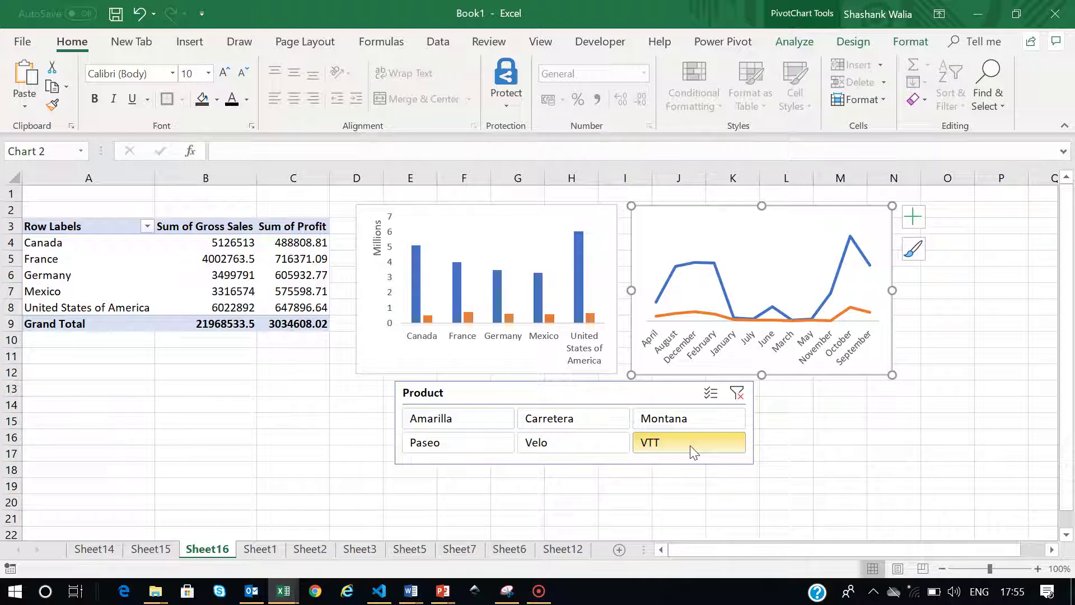
left_click(539, 591)
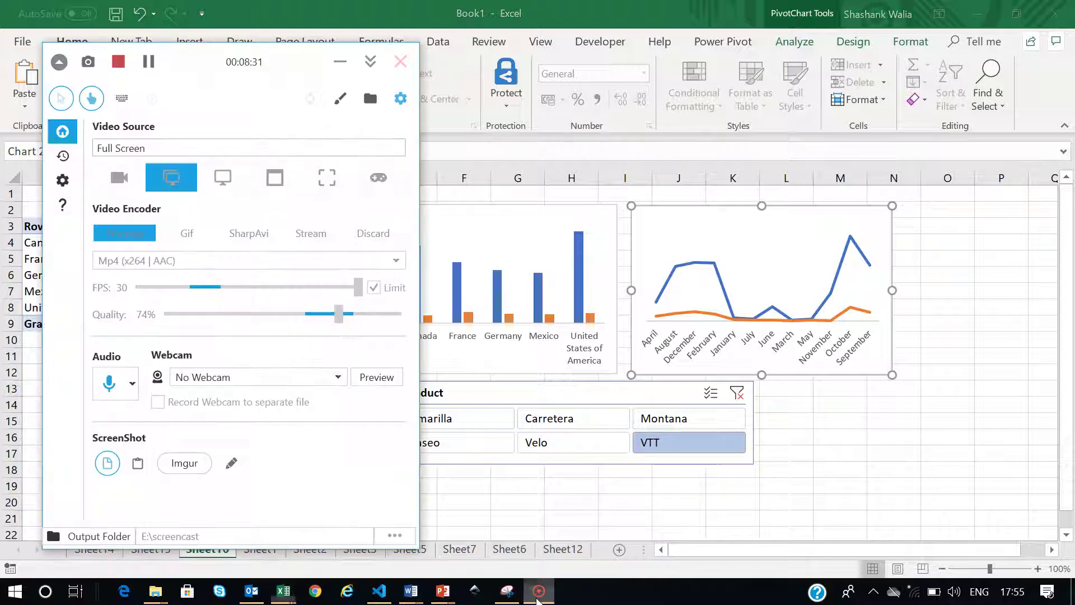